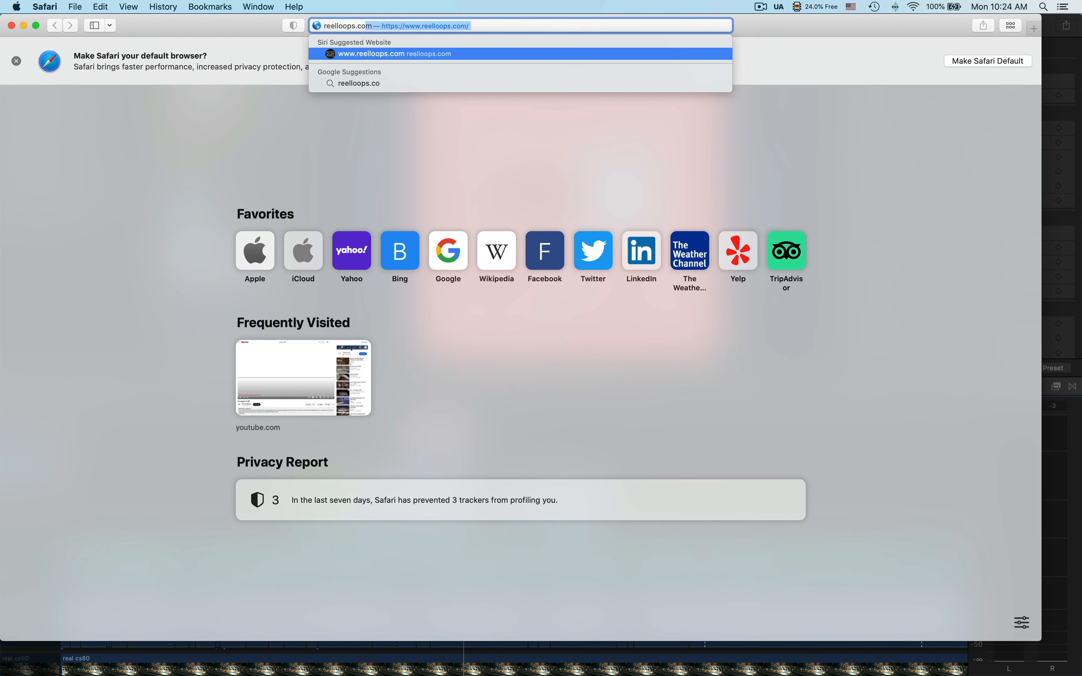
Step: Open reelloops.com and review the Sweet Fusion preset bundle offer on the product page
key("Return")
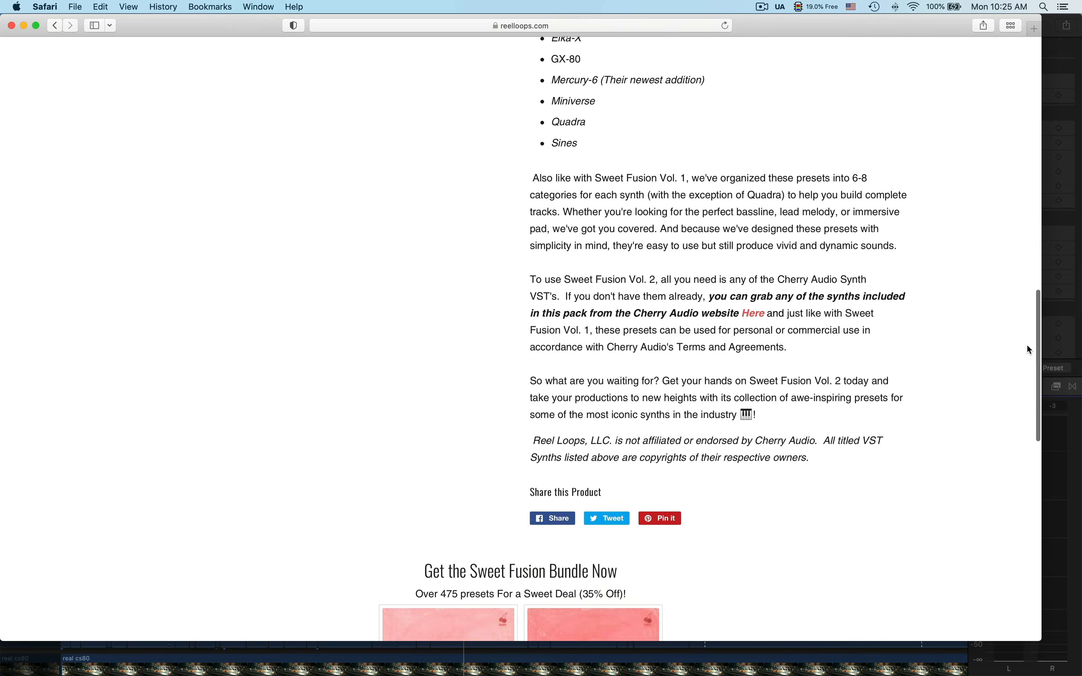
scroll(1026, 344, "down", 10)
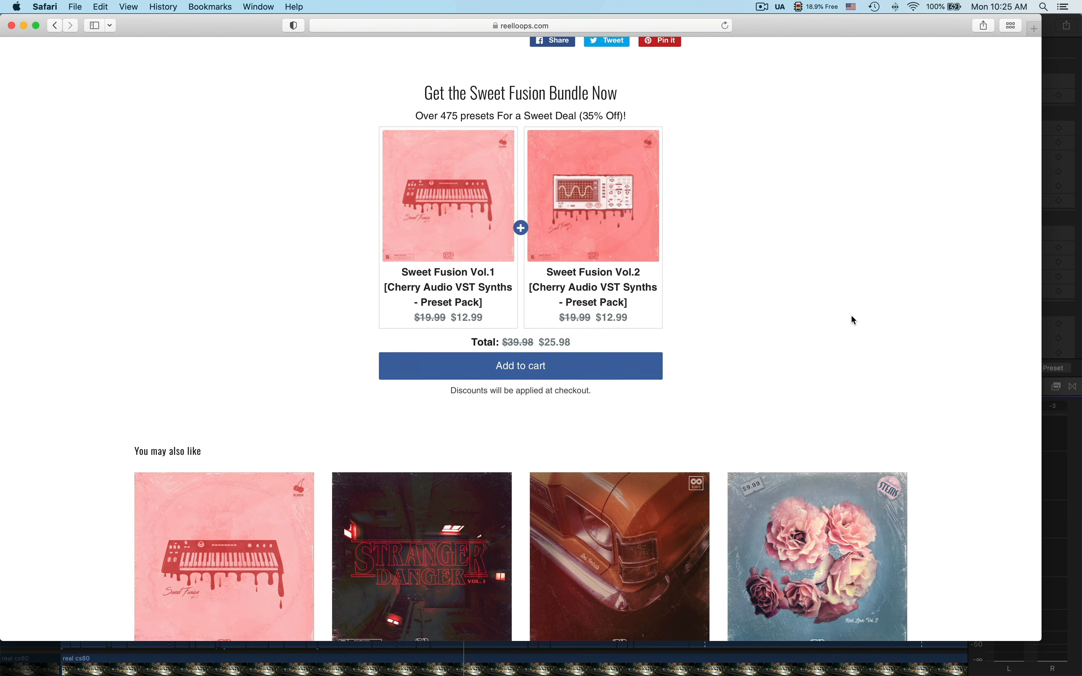
scroll(851, 316, "down", 1)
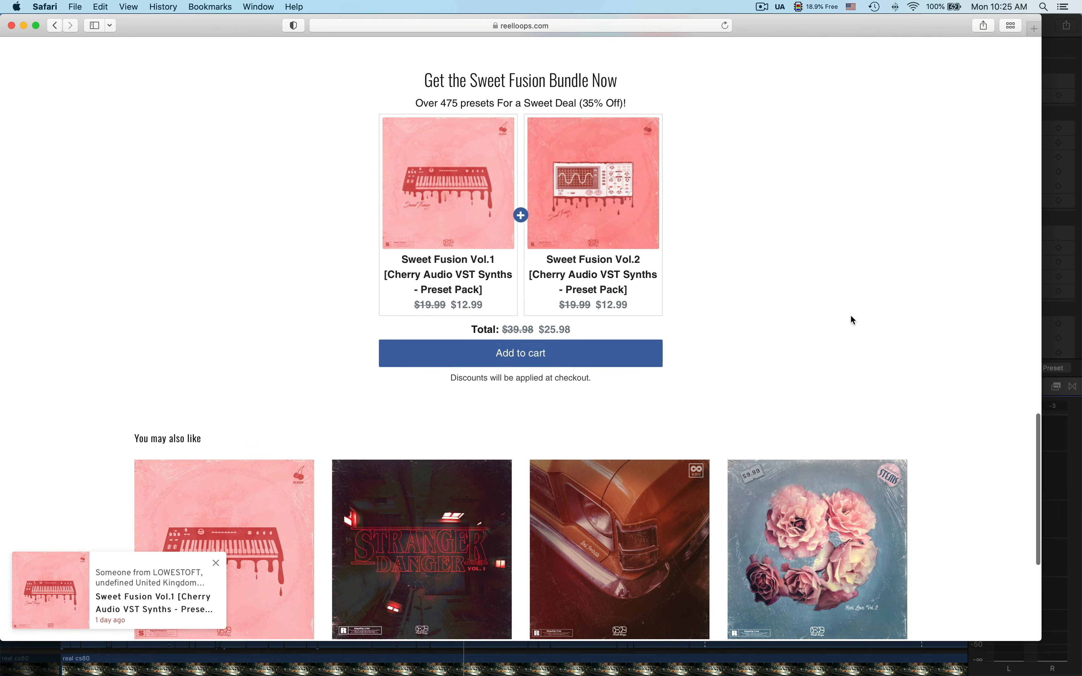
scroll(851, 316, "up", 2)
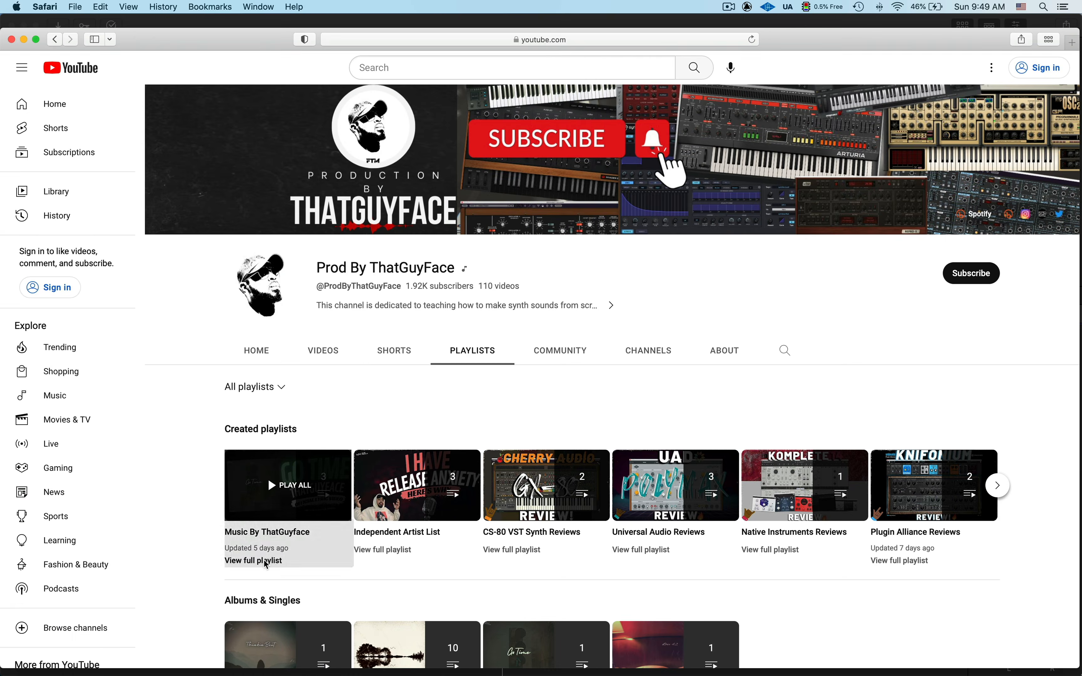
Step: On YouTube, open the Music By ThatGuyface playlist and play the Thinkin Bout official lyric video
left_click(267, 476)
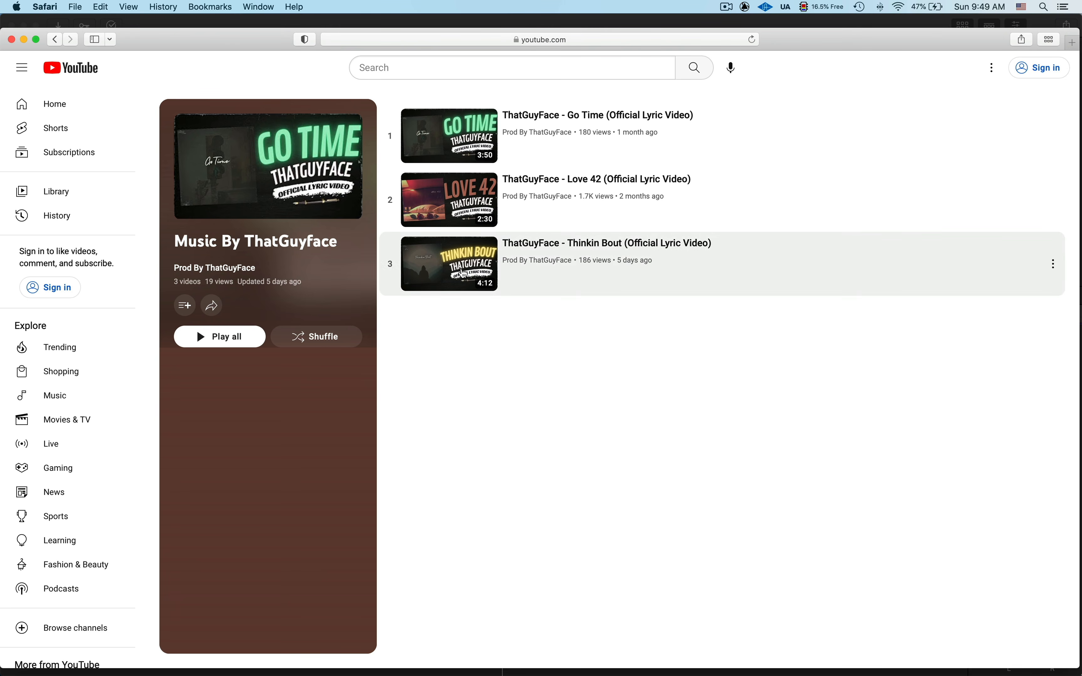
left_click(461, 273)
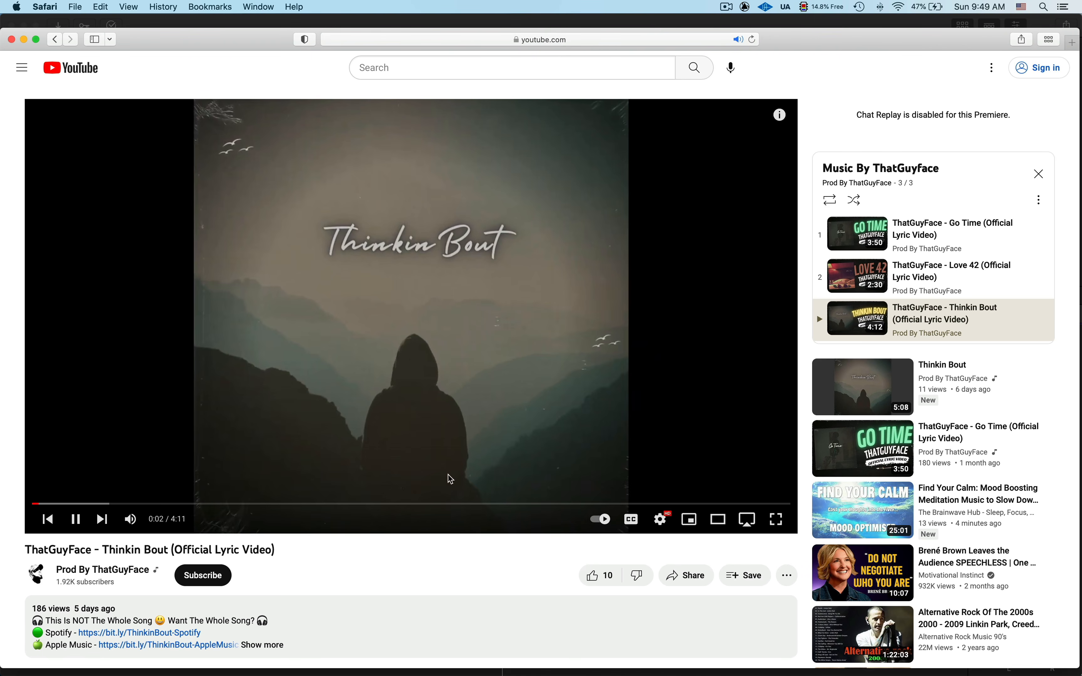
scroll(284, 518, "down", 3)
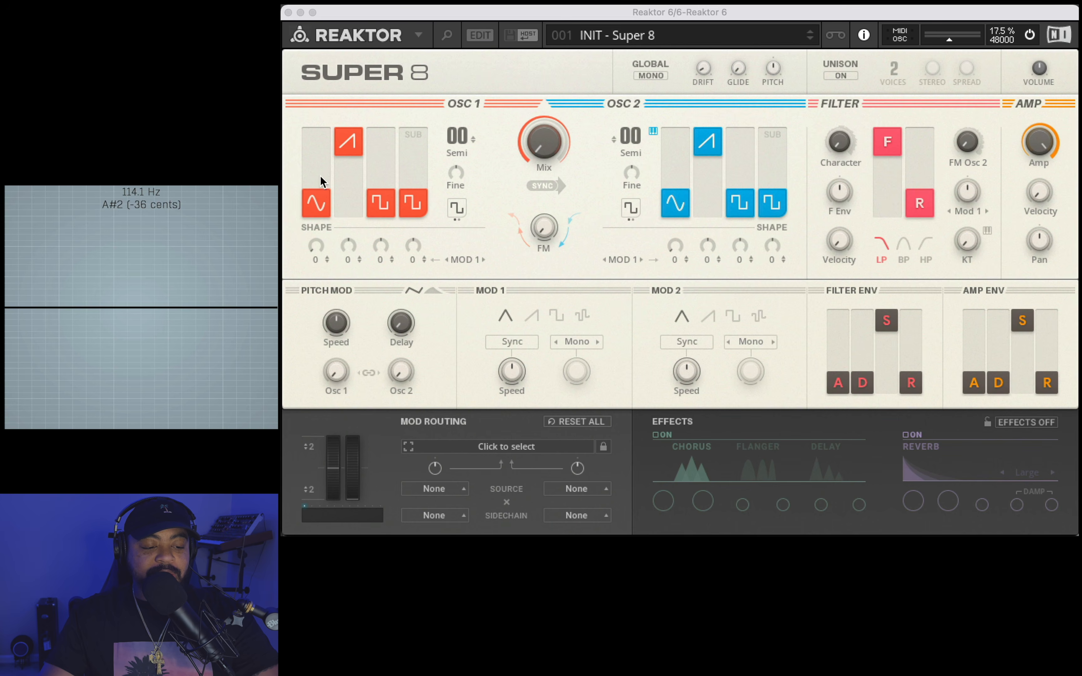
Step: In Reaktor's Super 8, lower the sawtooth levels of Oscillator 1 and Oscillator 2 to zero
left_click_drag(359, 145, 356, 271)
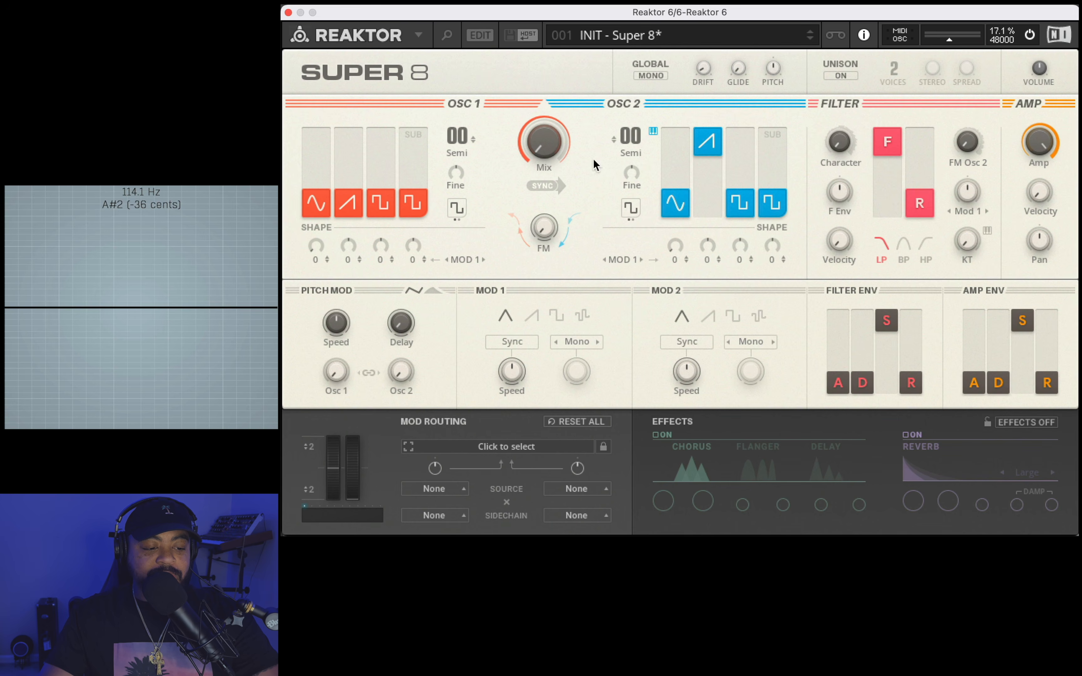
left_click_drag(700, 151, 727, 356)
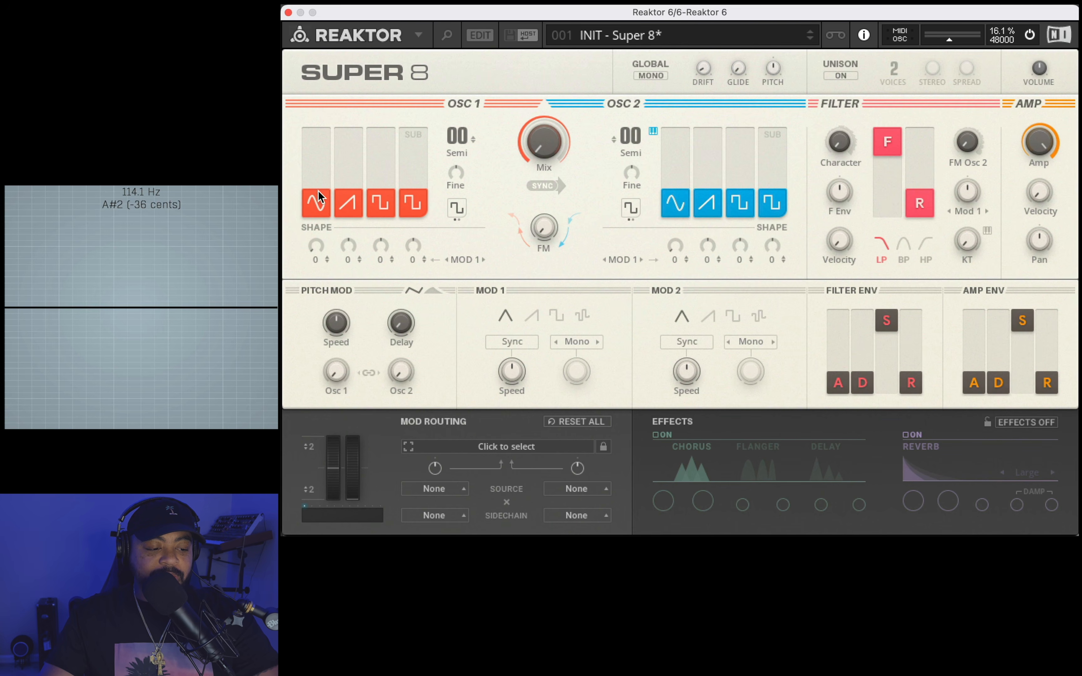
Step: Audition Oscillator 1's sine, sawtooth, pulse and white noise sources one at a time, returning each level to zero
mouse_move(319, 197)
left_mouse_down()
mouse_move(323, 137)
mouse_move(325, 193)
mouse_move(313, 187)
left_mouse_up()
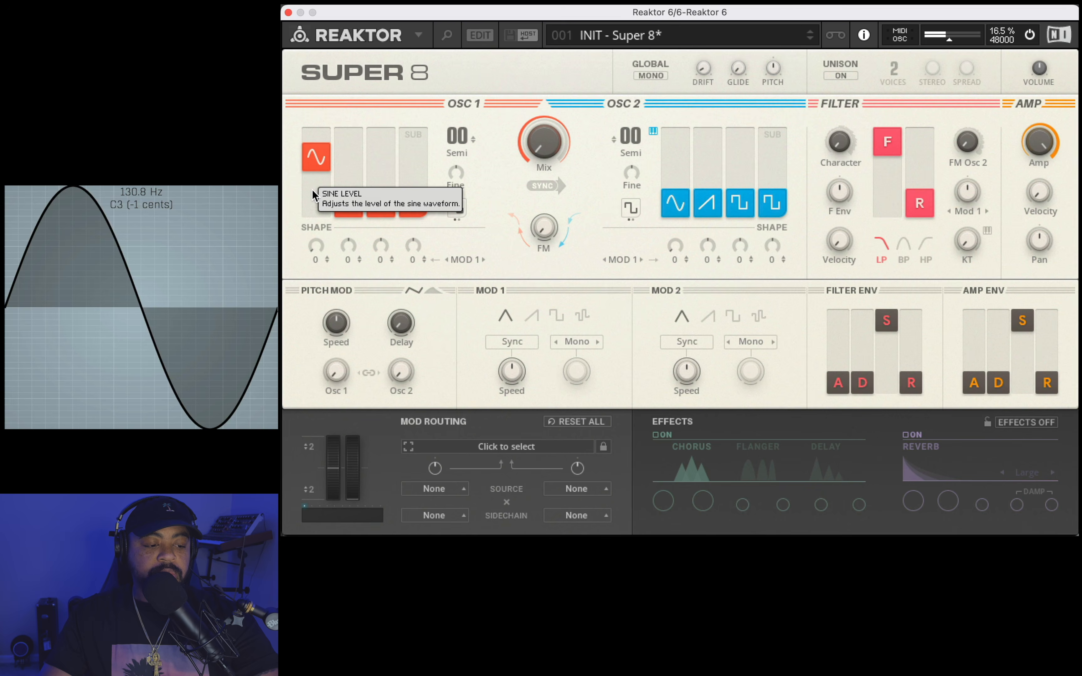
left_click_drag(312, 190, 320, 289)
left_click_drag(360, 204, 347, 169)
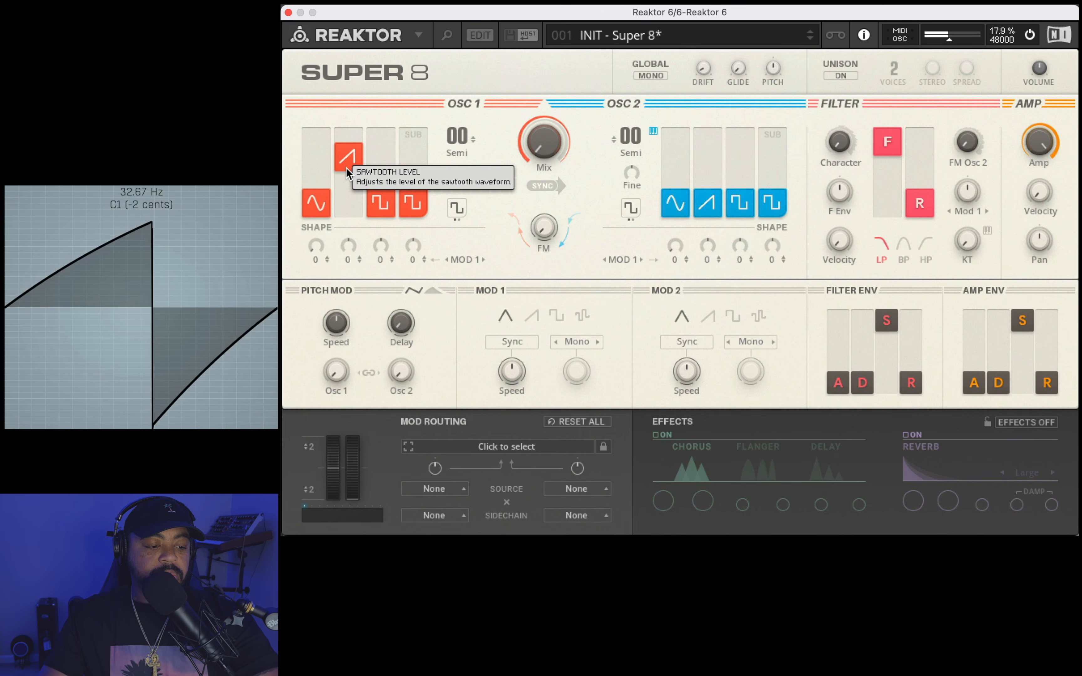
left_click_drag(346, 168, 379, 175)
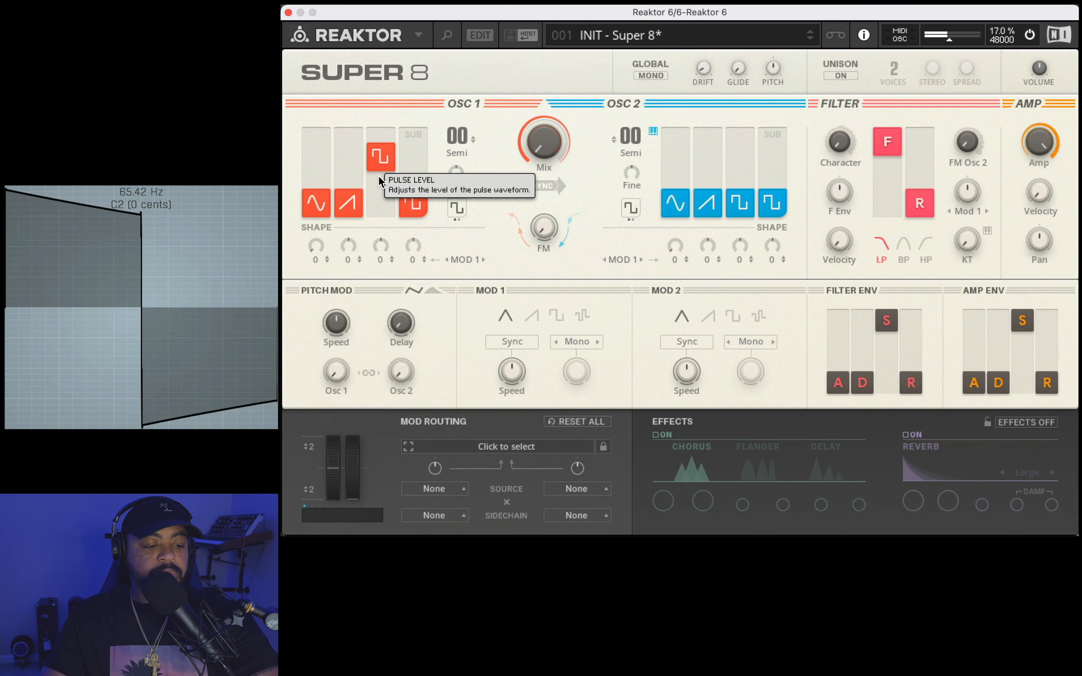
left_click_drag(379, 176, 375, 278)
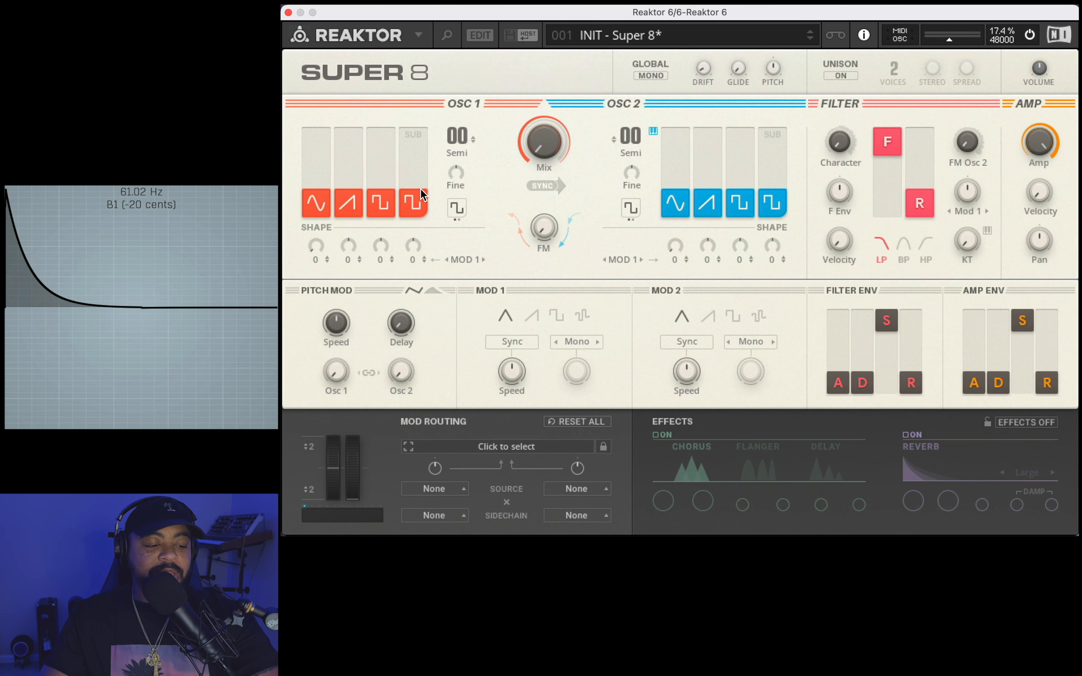
mouse_move(421, 191)
left_mouse_down()
mouse_move(420, 133)
mouse_move(428, 212)
left_mouse_up()
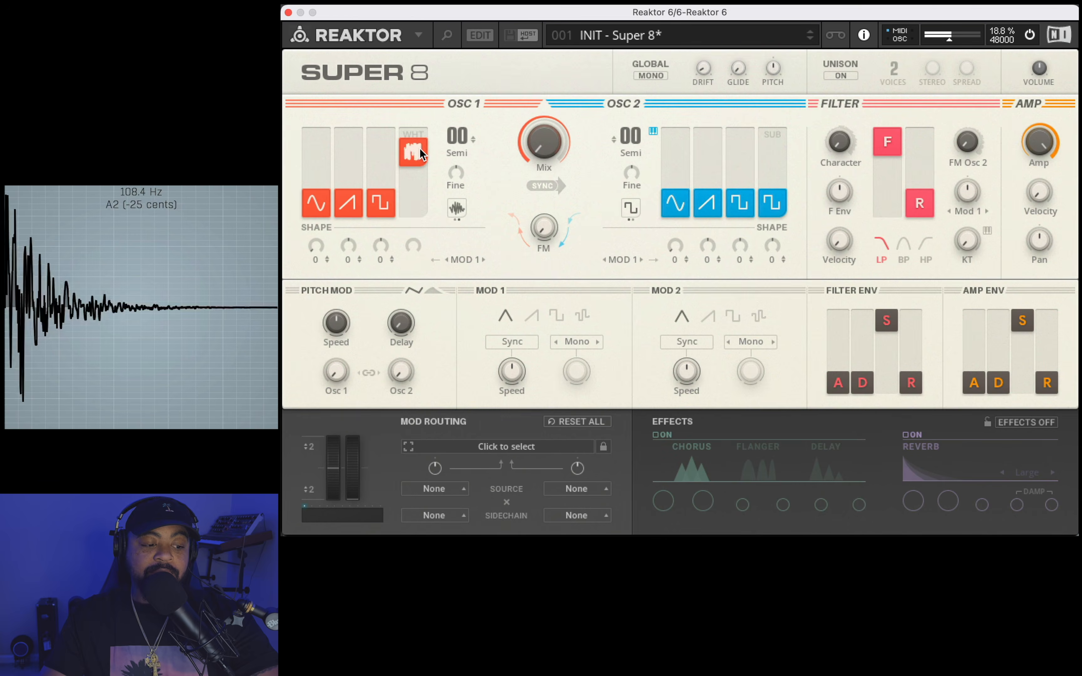
left_click_drag(420, 149, 414, 205)
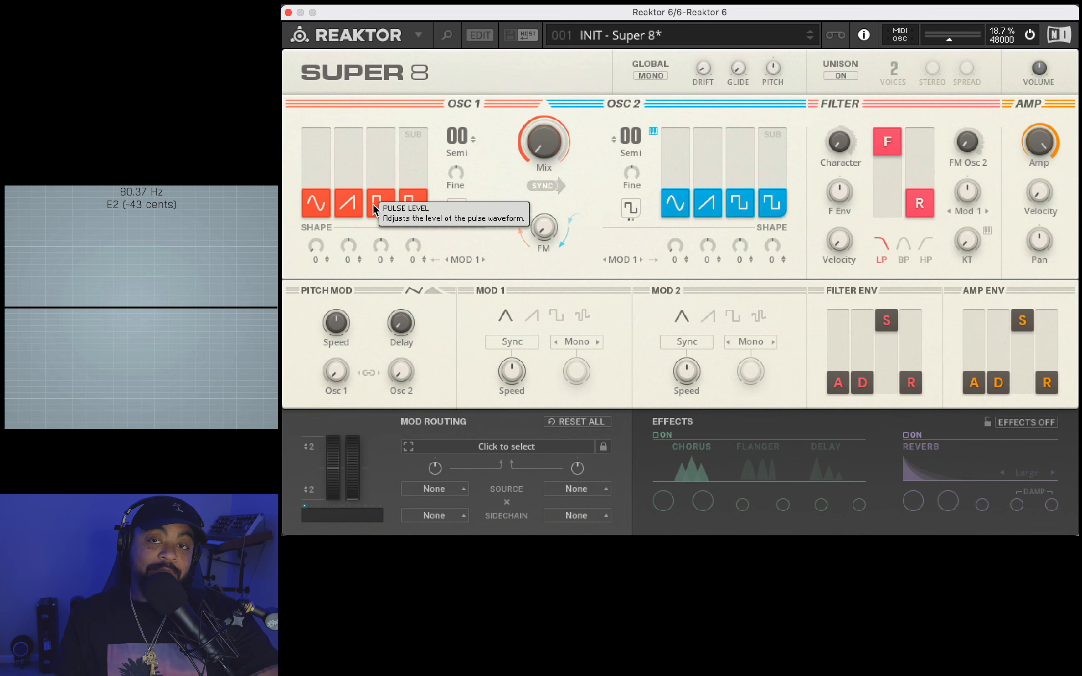
Step: Raise the sawtooth level on both oscillators to the same height and center the oscillator mix
scroll(356, 196, "up", 5)
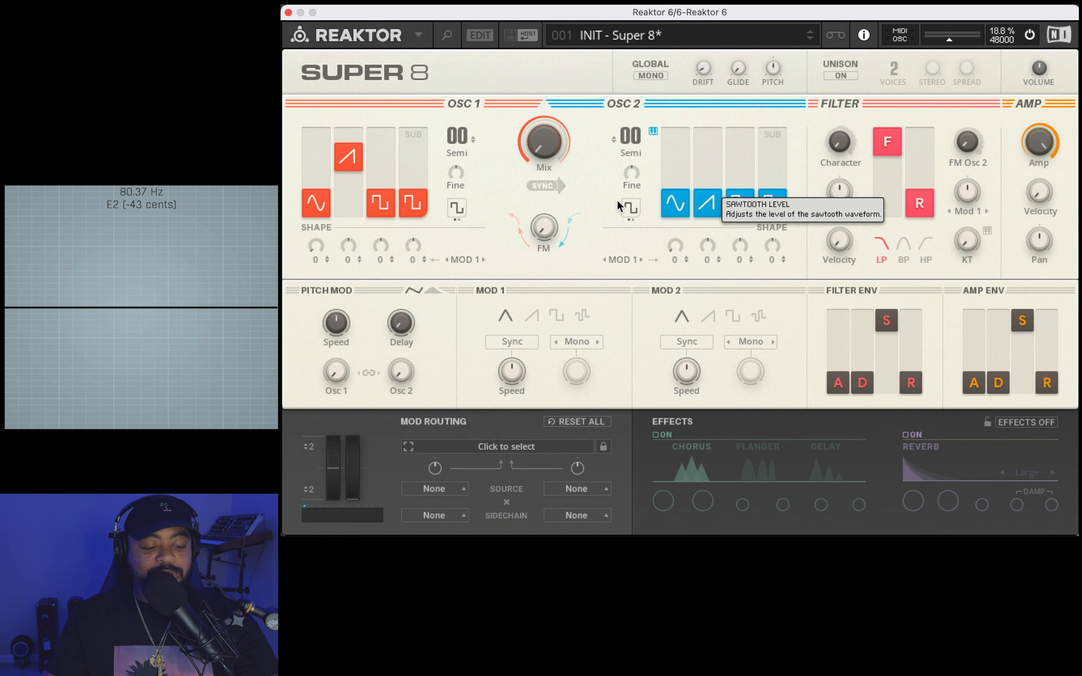
scroll(705, 201, "up", 5)
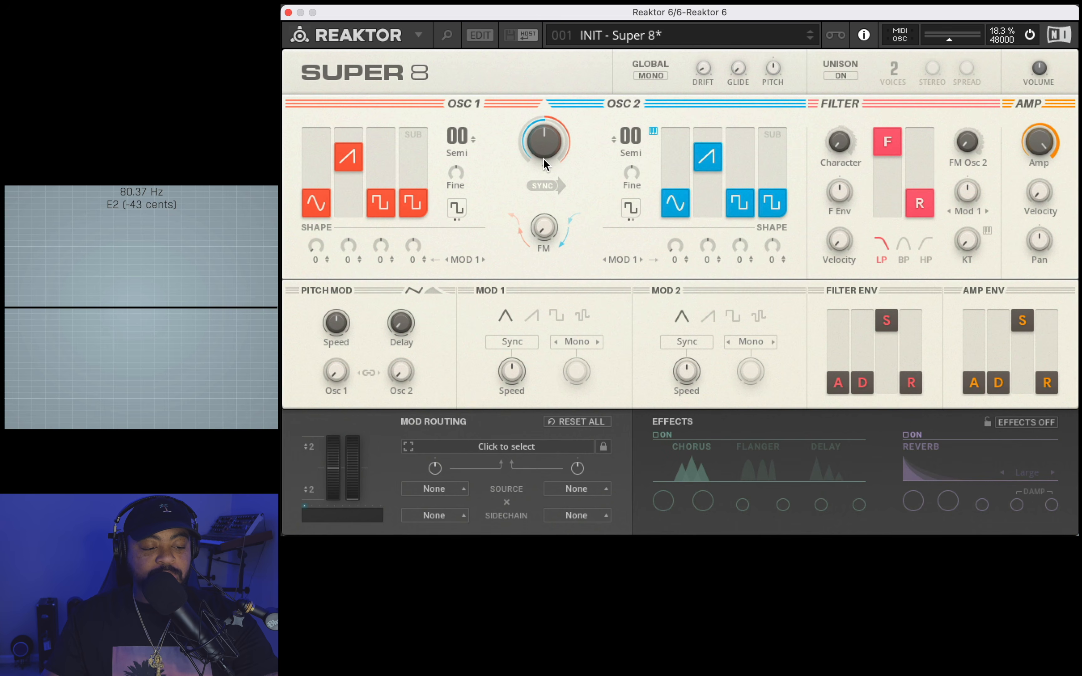
scroll(544, 151, "up", 1)
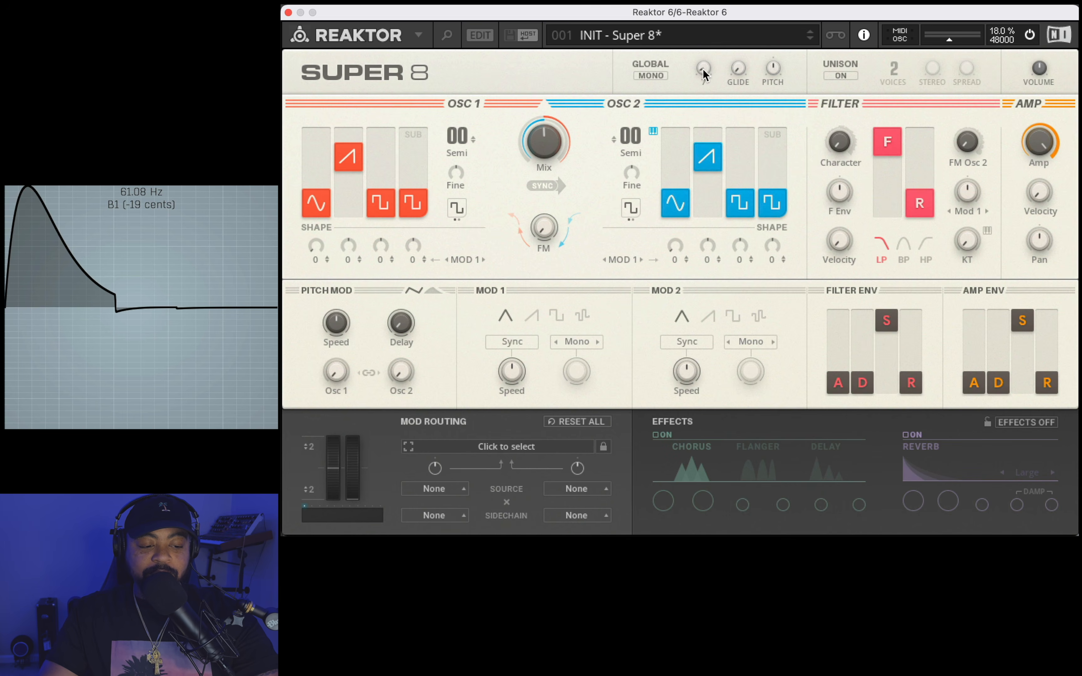
Step: Audition the global Drift and Oscillator 1's fine detune, returning the fine tuning to zero
left_click_drag(703, 71, 704, 43)
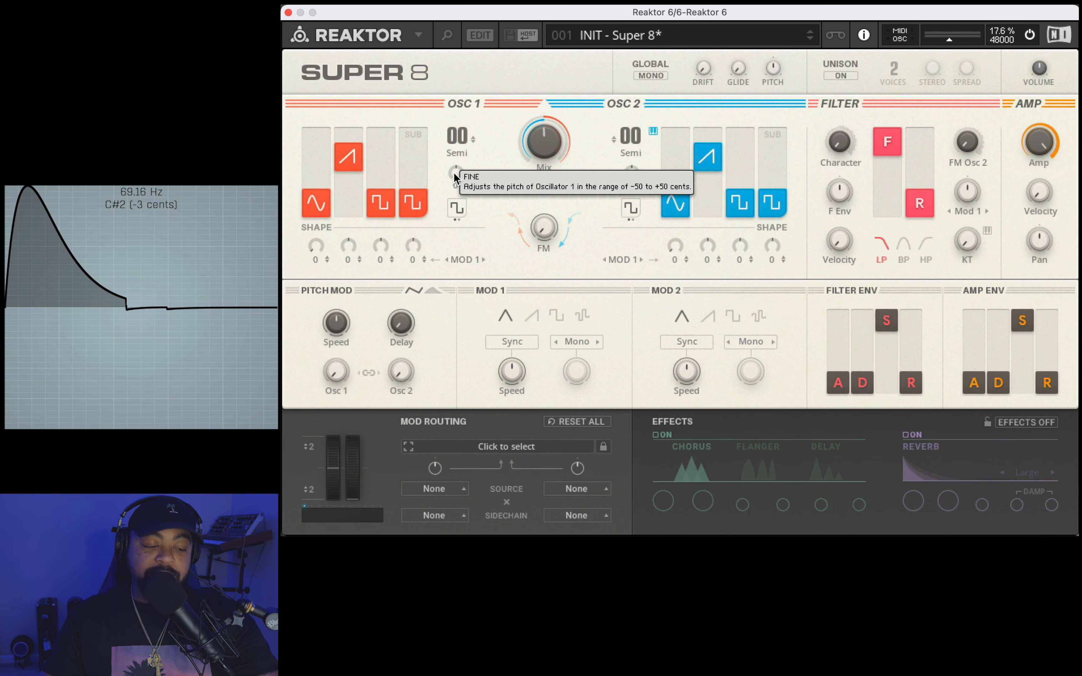
left_click_drag(455, 178, 452, 164)
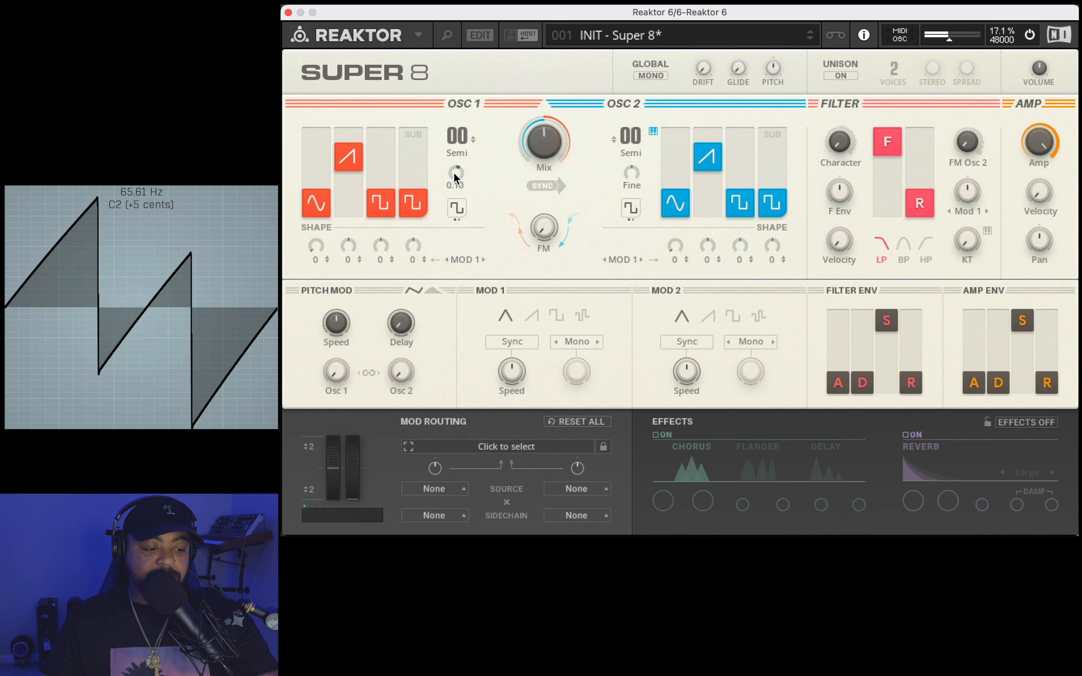
mouse_move(456, 178)
left_mouse_down()
mouse_move(456, 157)
mouse_move(457, 182)
left_mouse_up()
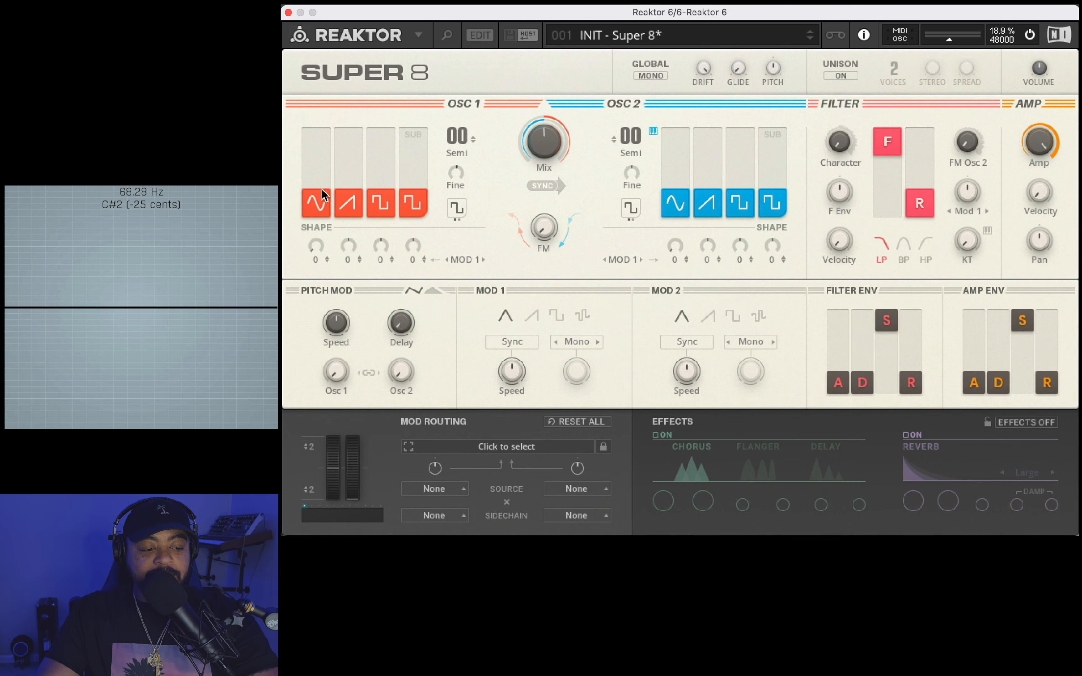
Step: Raise Oscillator 1's sine level to about half and its sawtooth level slightly higher
left_click_drag(328, 144, 320, 186)
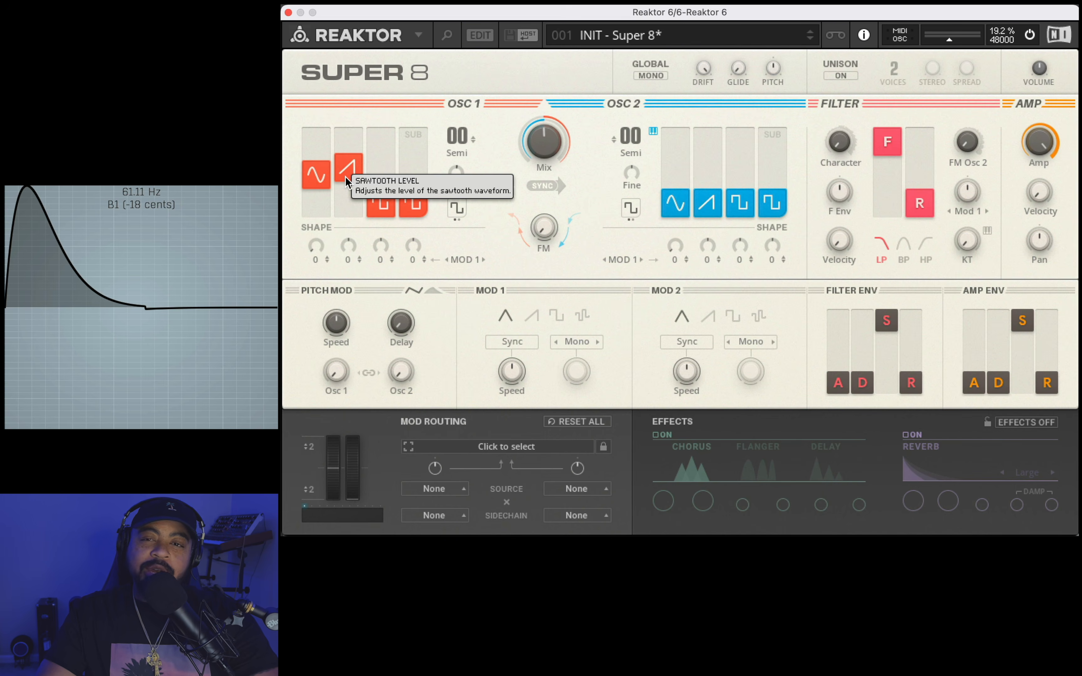
left_click_drag(346, 177, 347, 169)
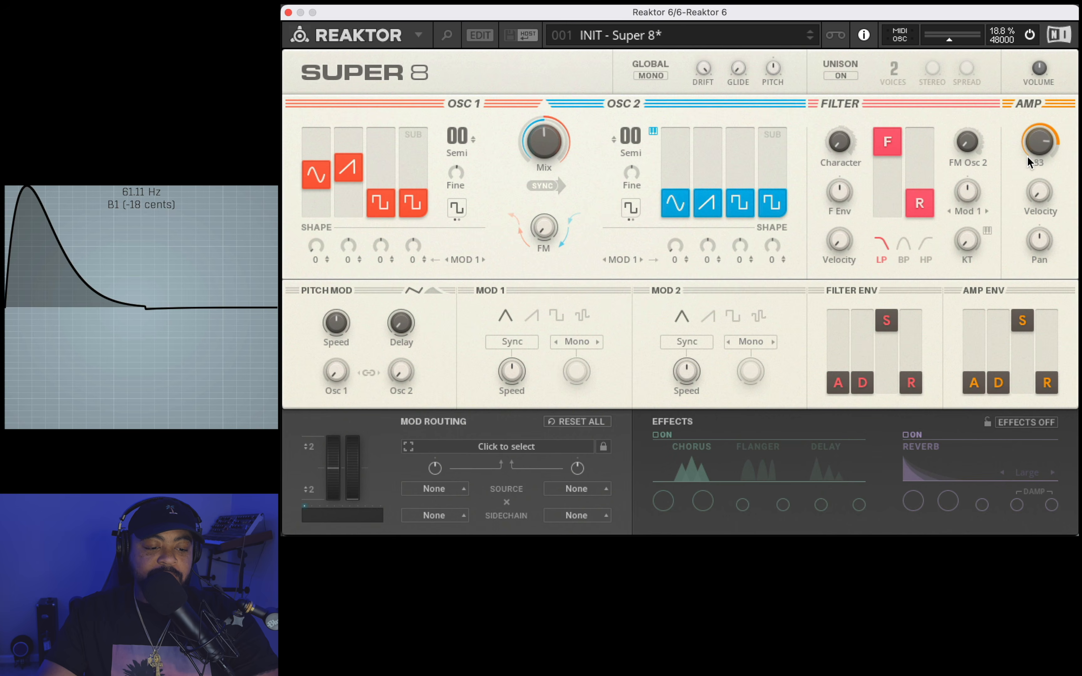
Step: Lower the Amp level slightly and set the global Drift to 60
left_click_drag(1033, 144, 1033, 146)
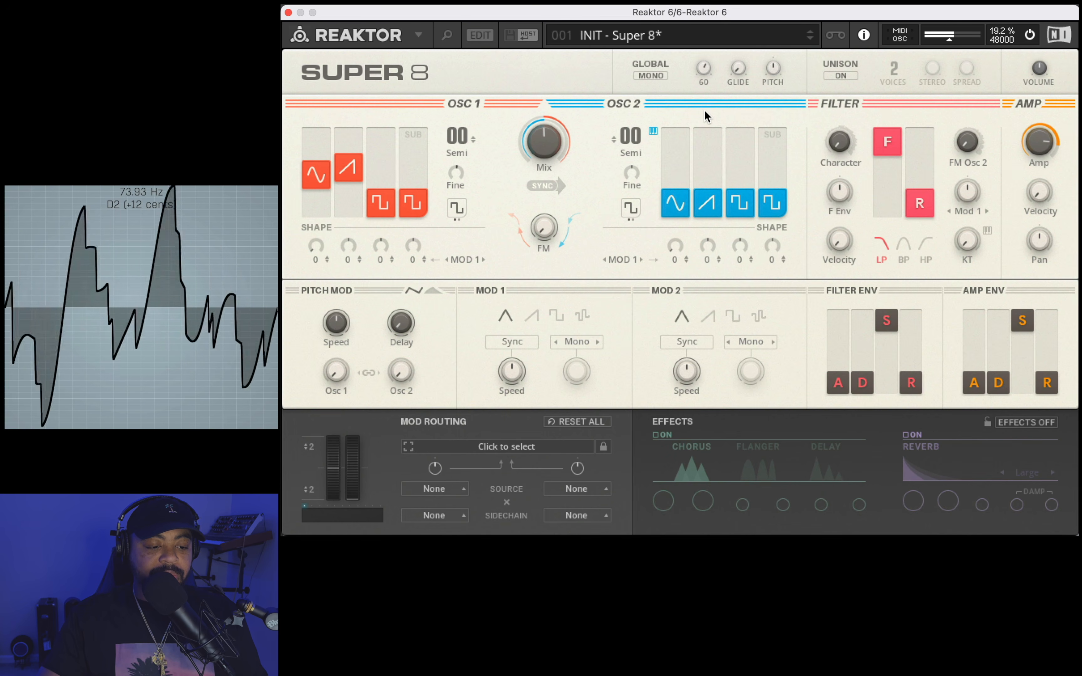
mouse_move(532, 142)
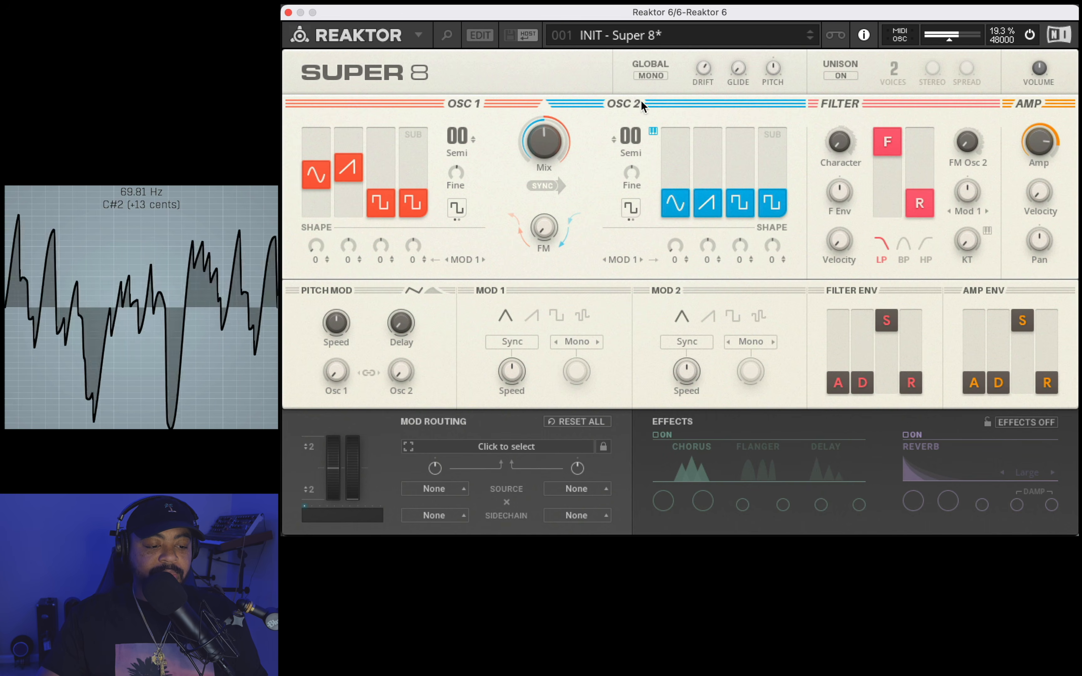
mouse_move(702, 67)
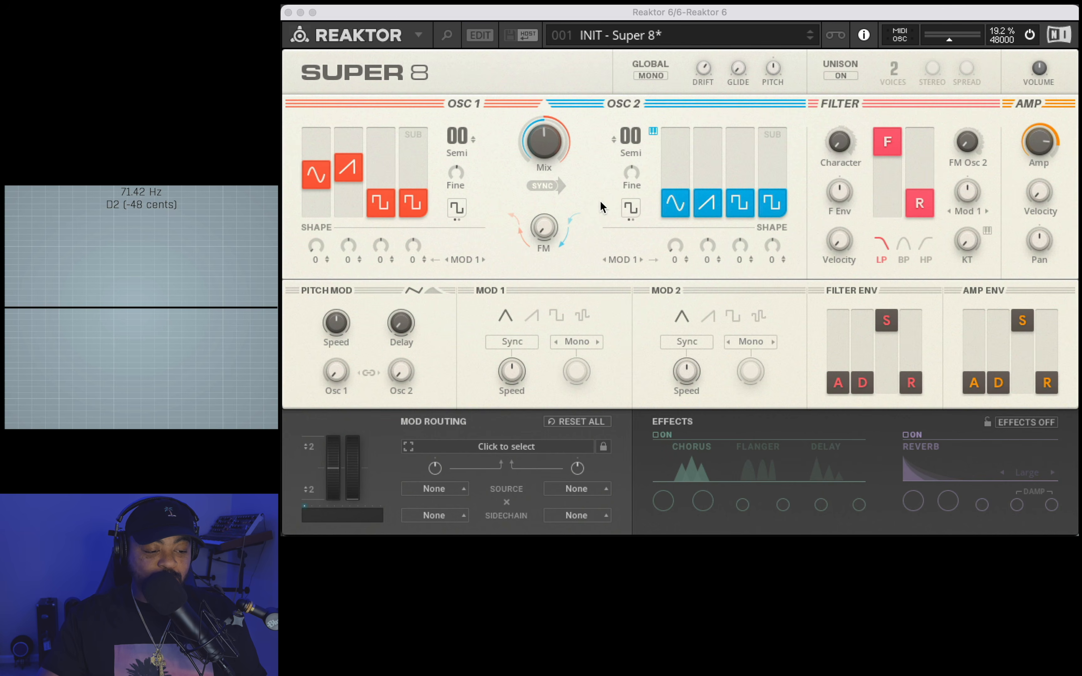
Step: Enable oscillator sync and raise Oscillator 2's sawtooth level with the oscillator mix centered
left_click(542, 186)
left_click_drag(544, 141, 544, 149)
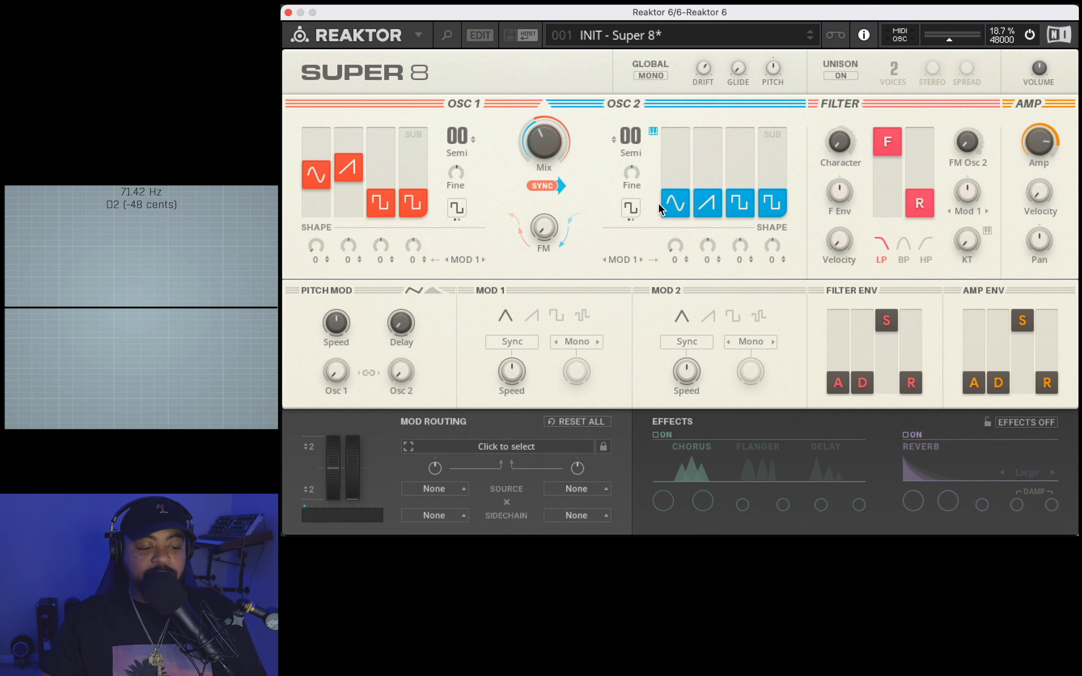
left_click_drag(702, 203, 712, 141)
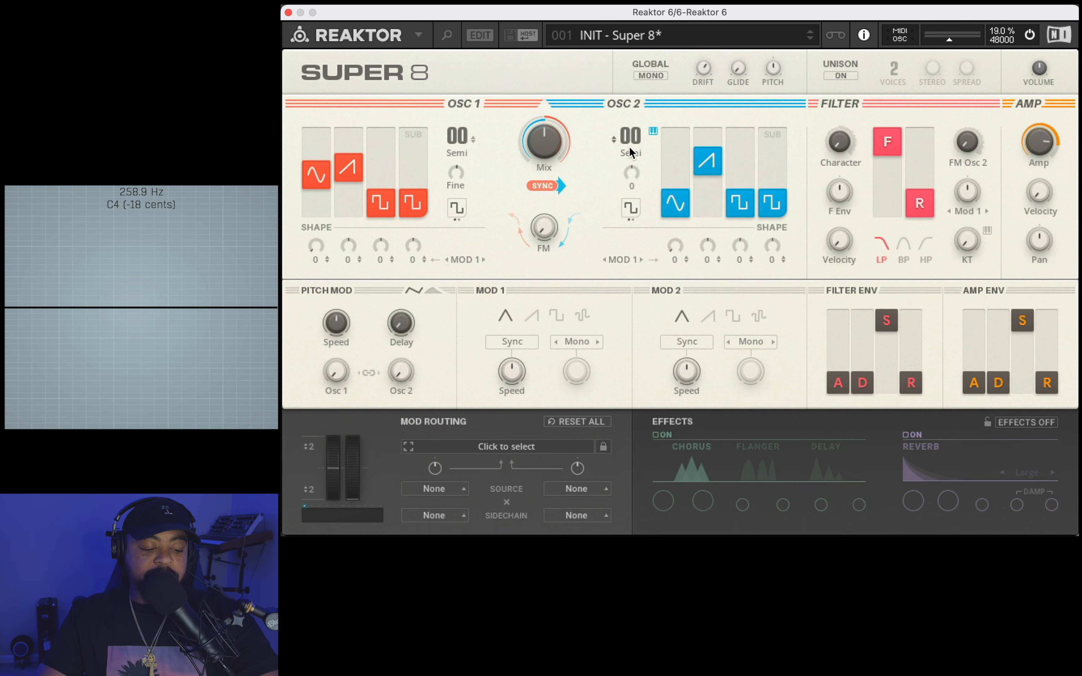
Step: Sweep Oscillator 2's pitch up to +48 semitones to audition the sync sound
left_click_drag(640, 138, 647, 34)
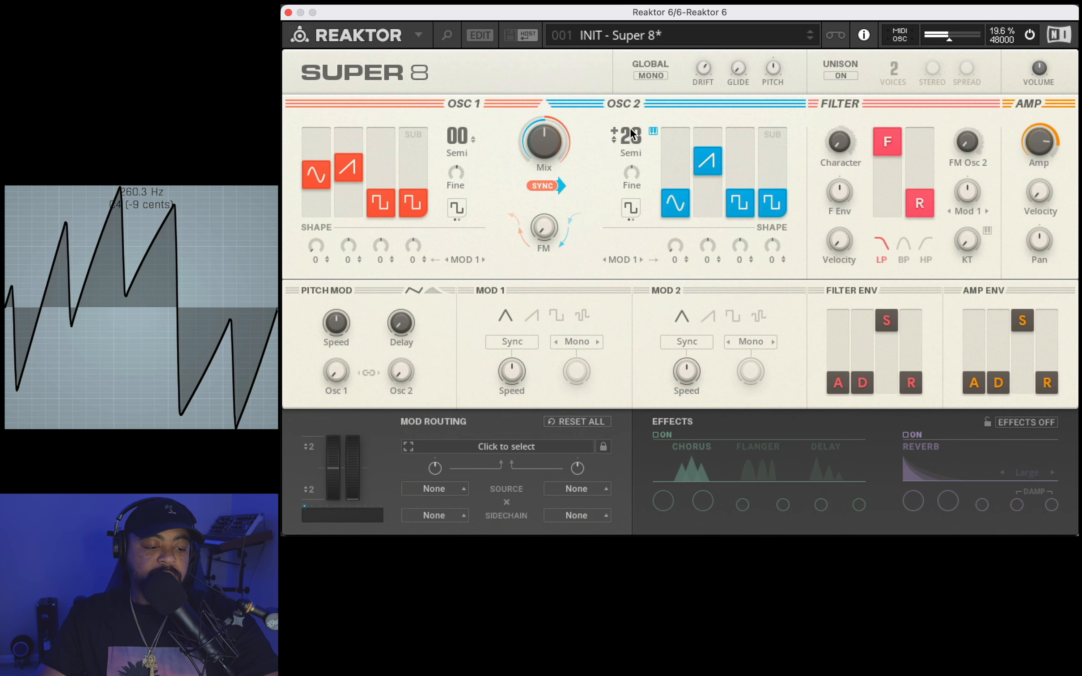
left_click_drag(630, 129, 639, 22)
Step: Set the oscillator mix to -43 toward Oscillator 1 and reset Oscillator 2's pitch to 0 semitones
left_click_drag(554, 132, 553, 162)
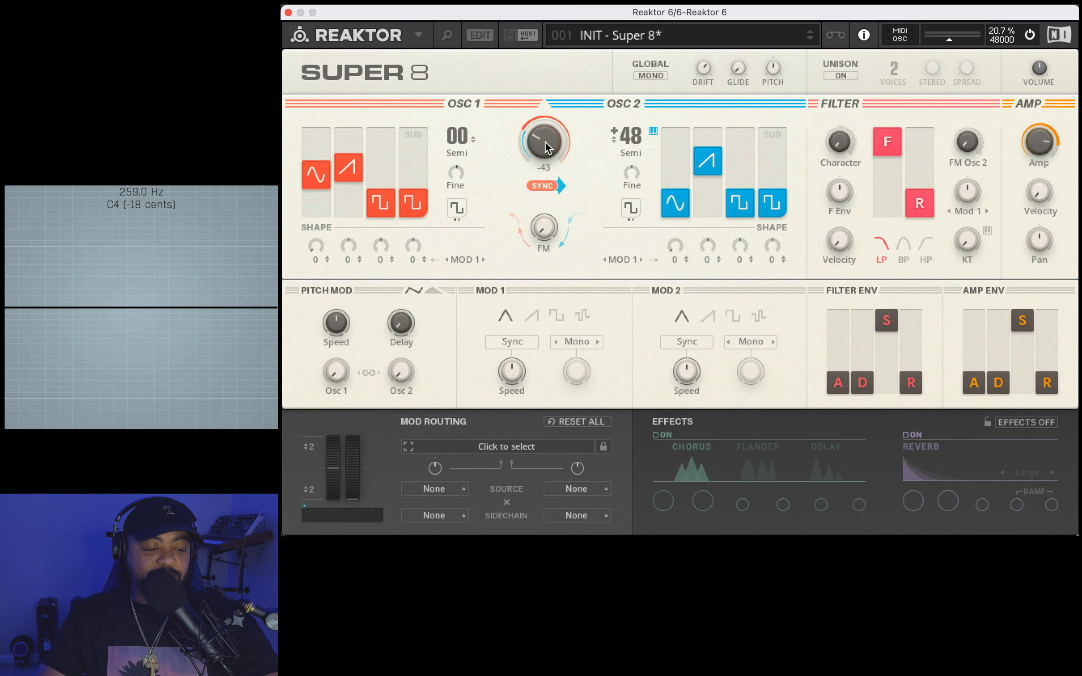
left_click(630, 144, "super")
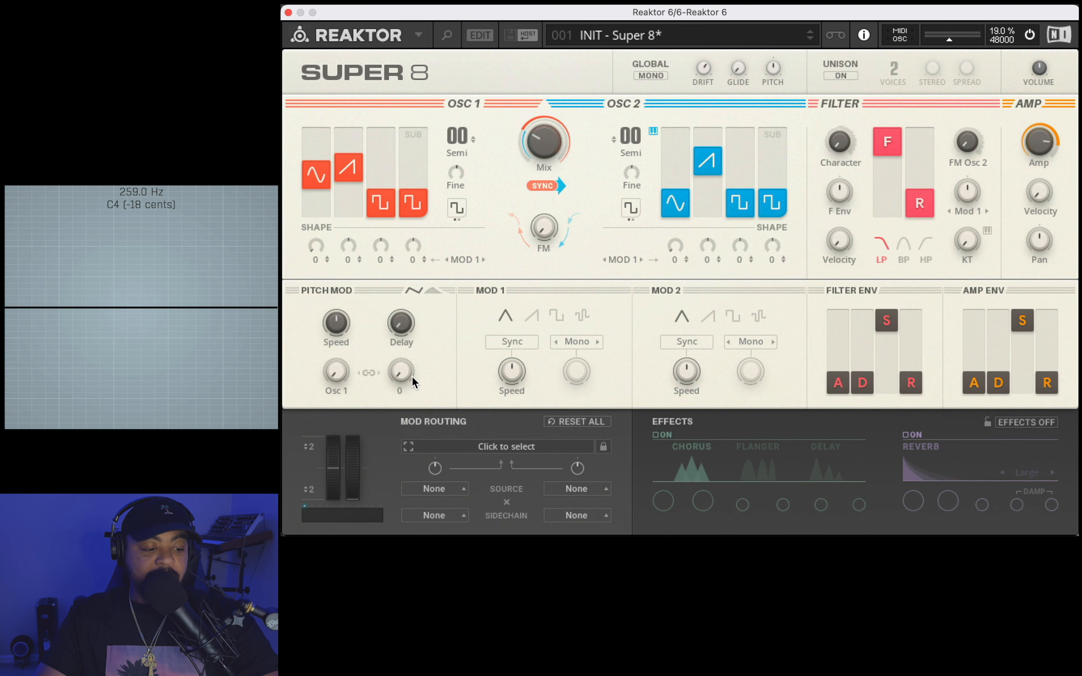
Step: Raise the pitch modulation amount for Oscillator 2 to a high level and reduce the pitch modulation speed
mouse_move(407, 372)
left_click_drag(406, 358, 409, 314)
mouse_move(340, 322)
mouse_move(403, 371)
left_click_drag(404, 352, 405, 344)
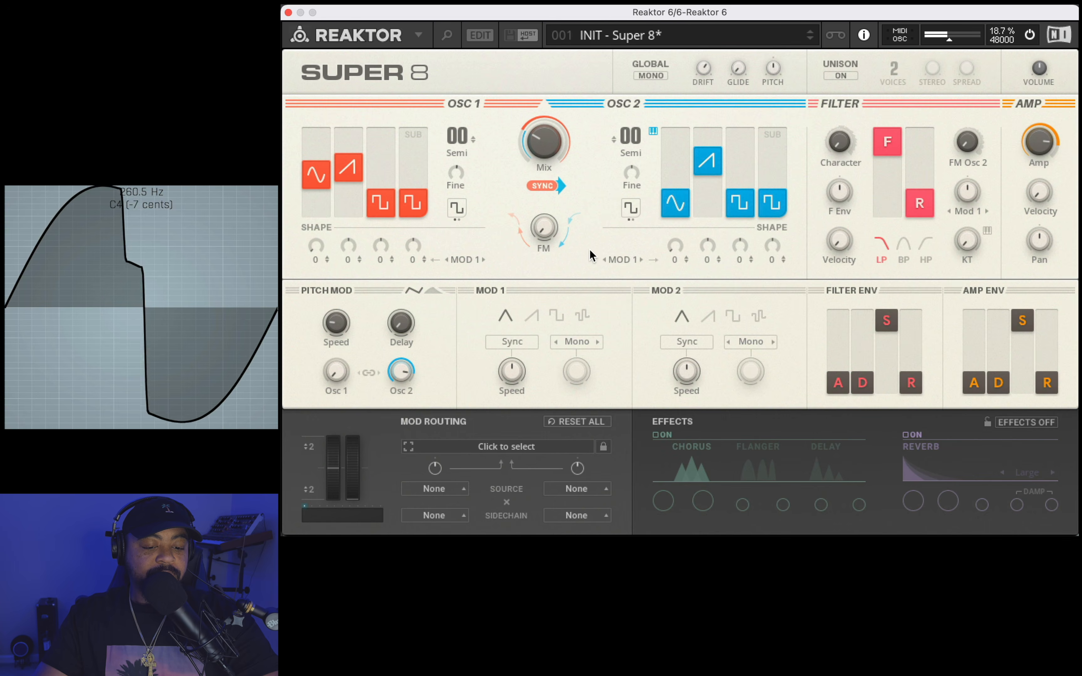
mouse_move(337, 323)
left_mouse_down()
mouse_move(341, 298)
mouse_move(343, 319)
left_mouse_up()
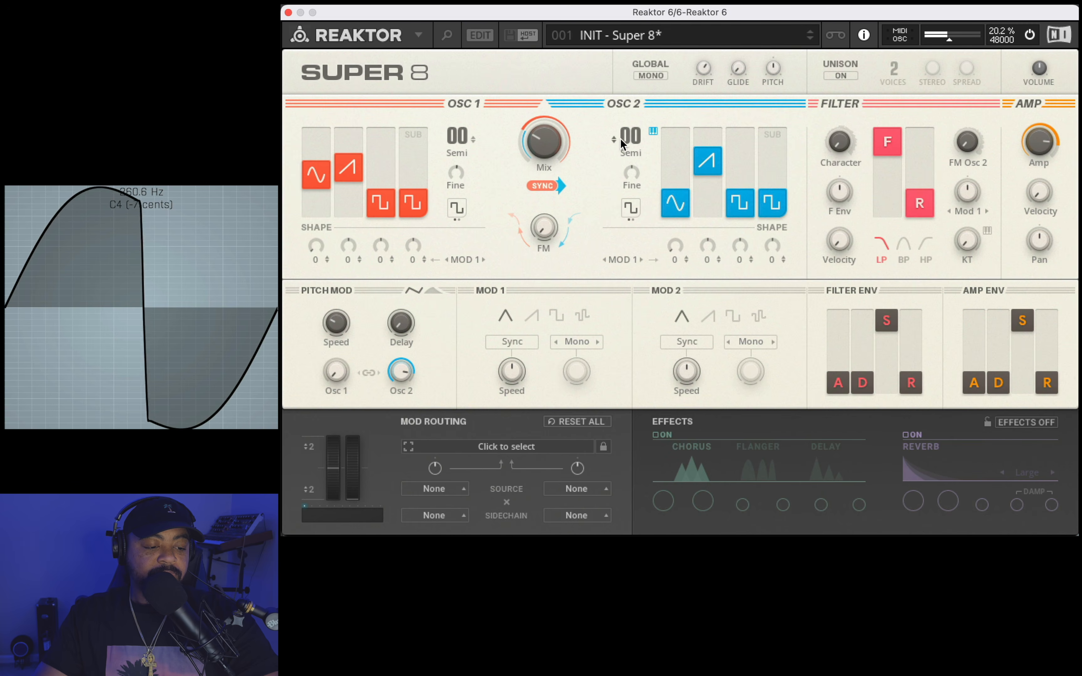
Step: Set Oscillator 2's pitch to +25 semitones
left_click_drag(619, 137, 646, 25)
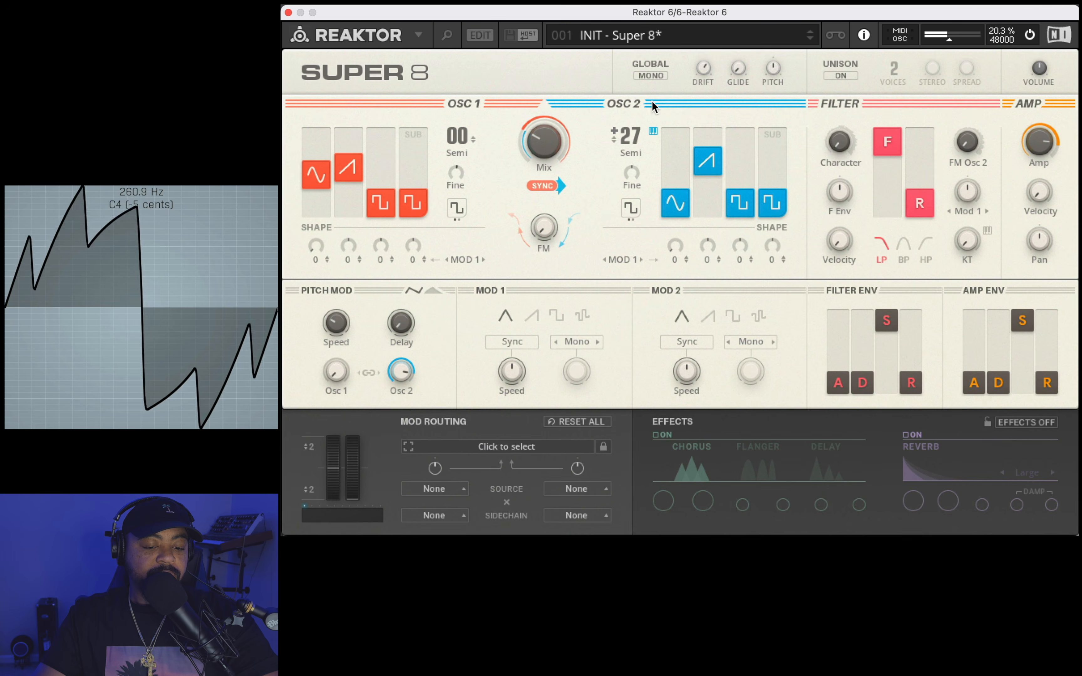
left_click_drag(631, 144, 631, 152)
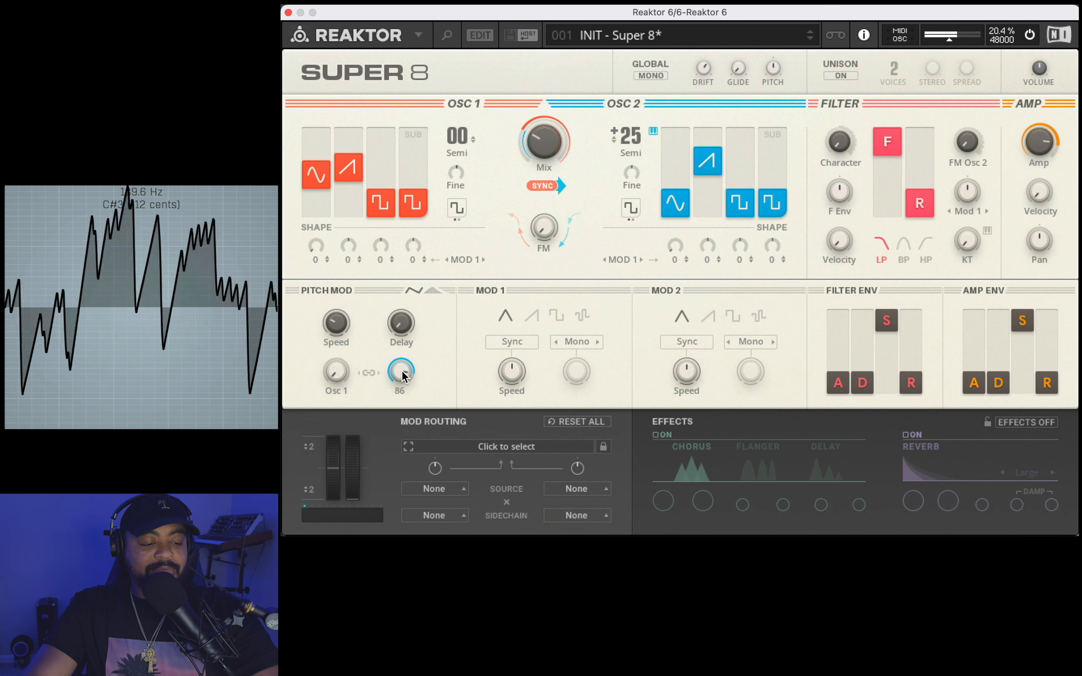
Step: Adjust Oscillator 2's pitch modulation amount, keeping it high, and raise the pitch modulation delay to a moderate level
left_click_drag(401, 369, 396, 448)
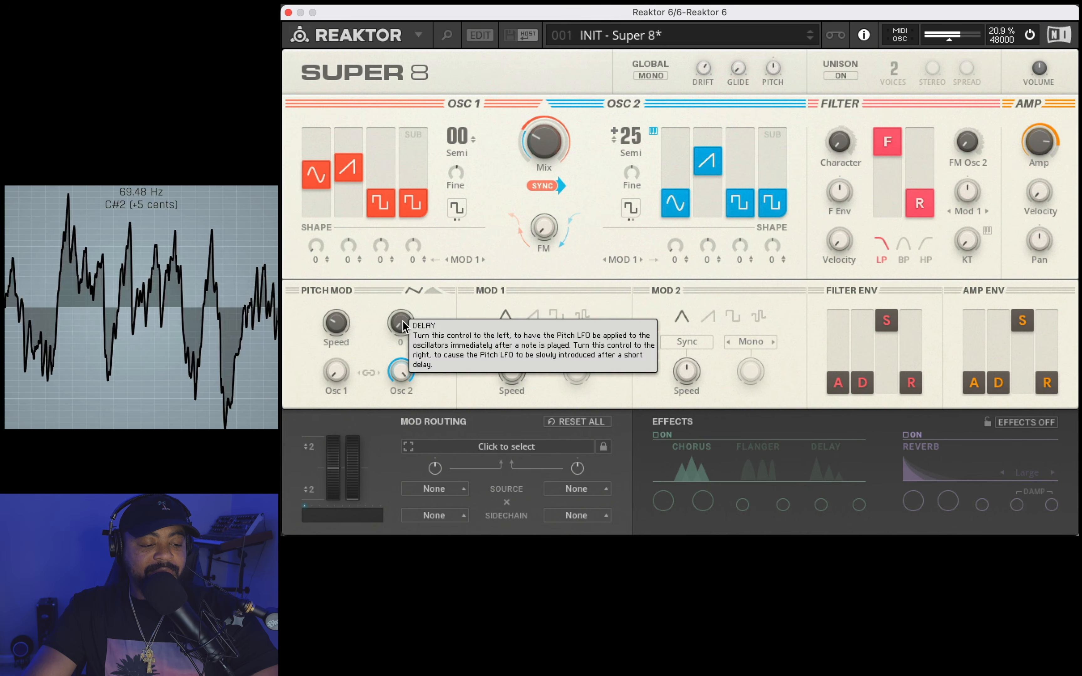
left_click_drag(402, 321, 403, 263)
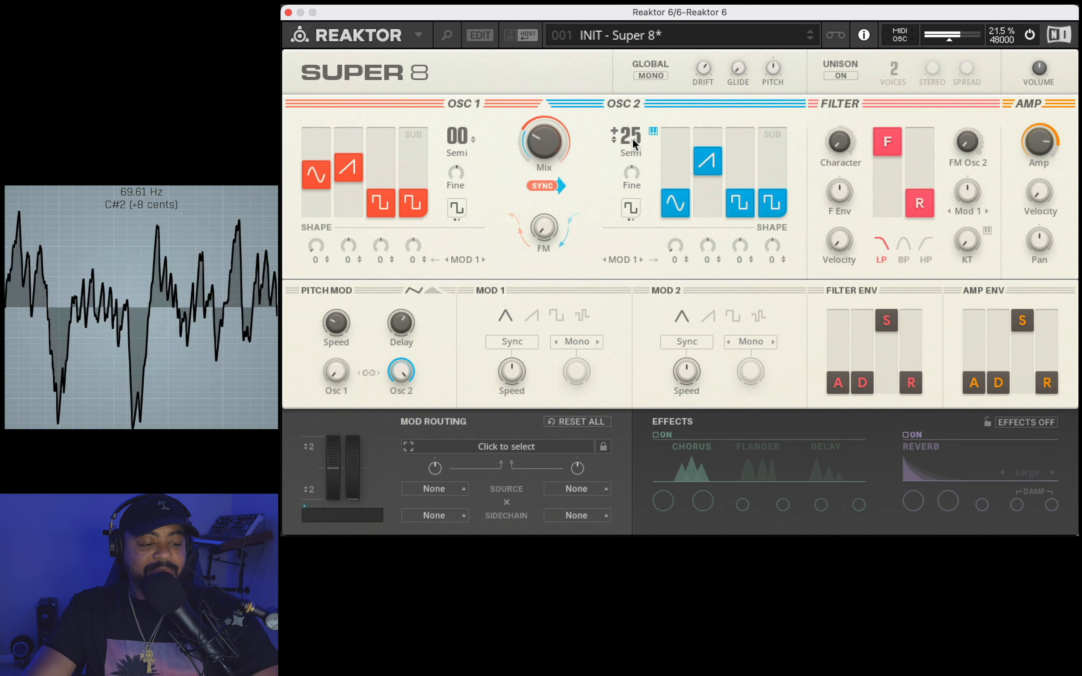
Step: Set Oscillator 2's pitch to +30 semitones and slow down the pitch modulation speed
left_click_drag(628, 135, 642, 70)
left_click_drag(633, 125, 628, 176)
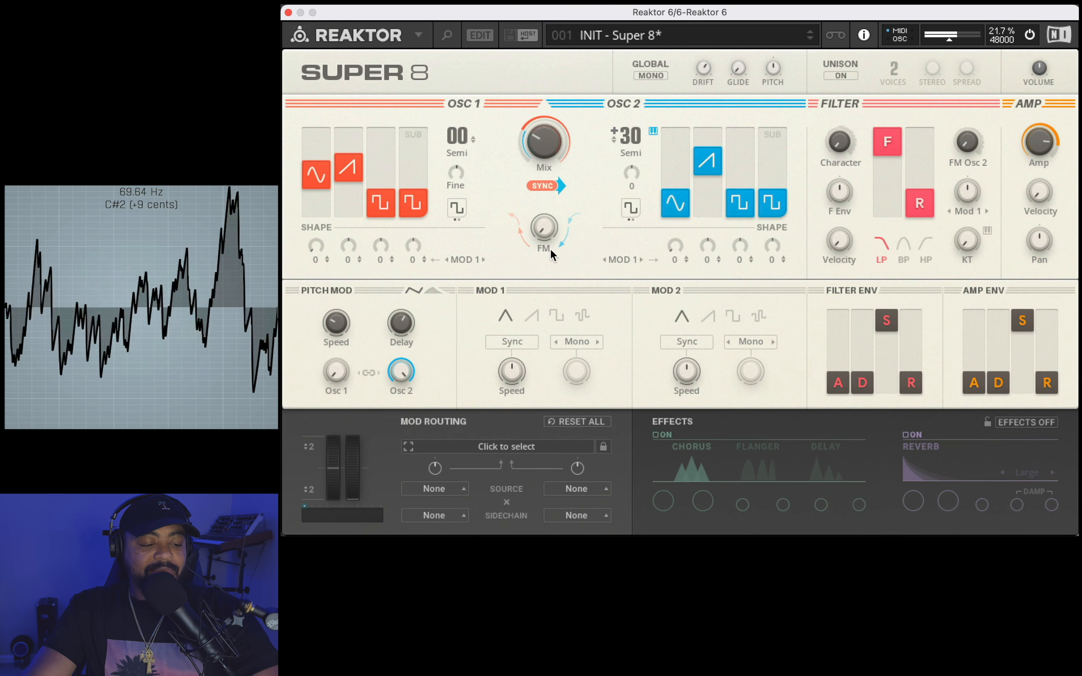
mouse_move(342, 334)
left_click_drag(343, 334, 342, 340)
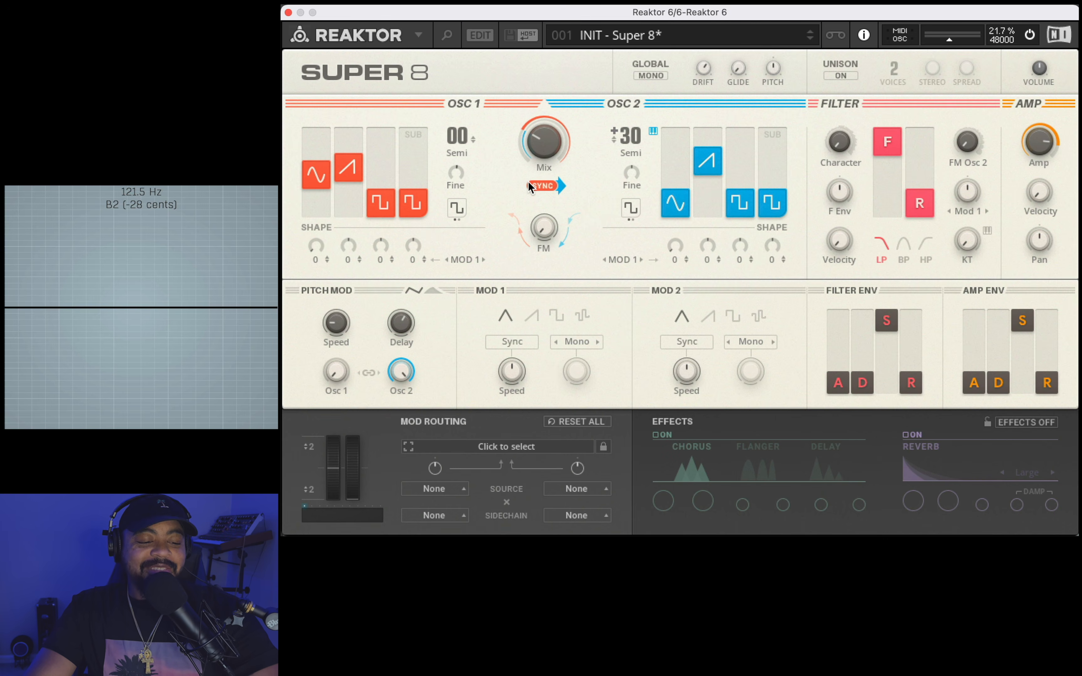
Step: Raise Oscillator 1's pulse wave level with a shape modulation of 69, and sync Mod 1 to tempo at 2 Bar
left_click_drag(381, 202, 382, 162)
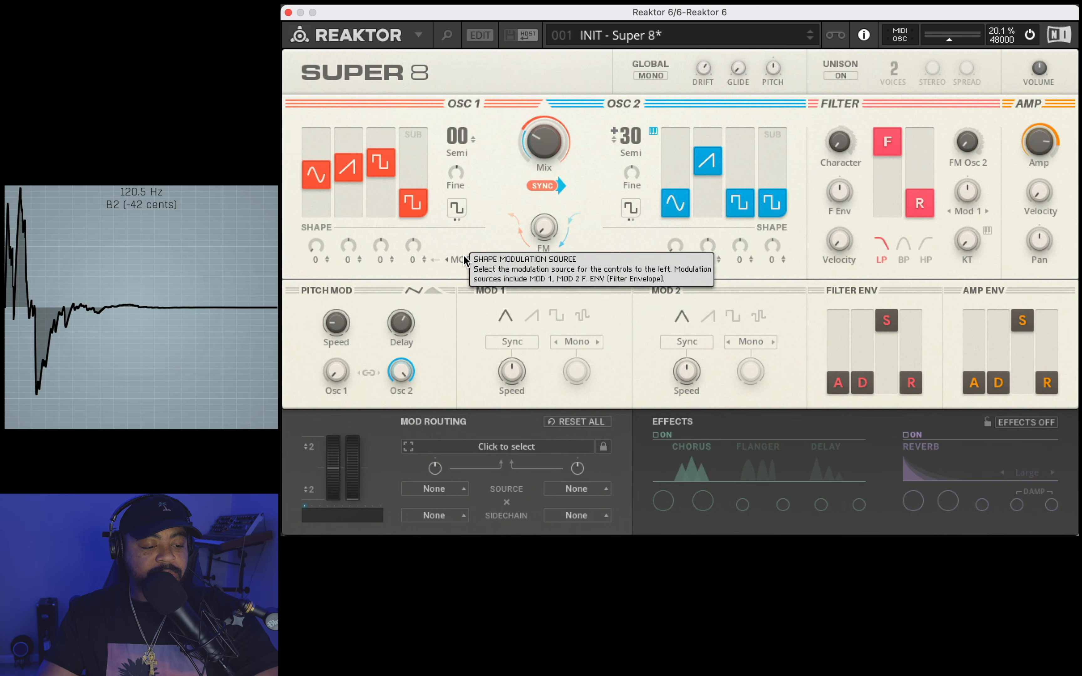
left_click_drag(412, 257, 386, 227)
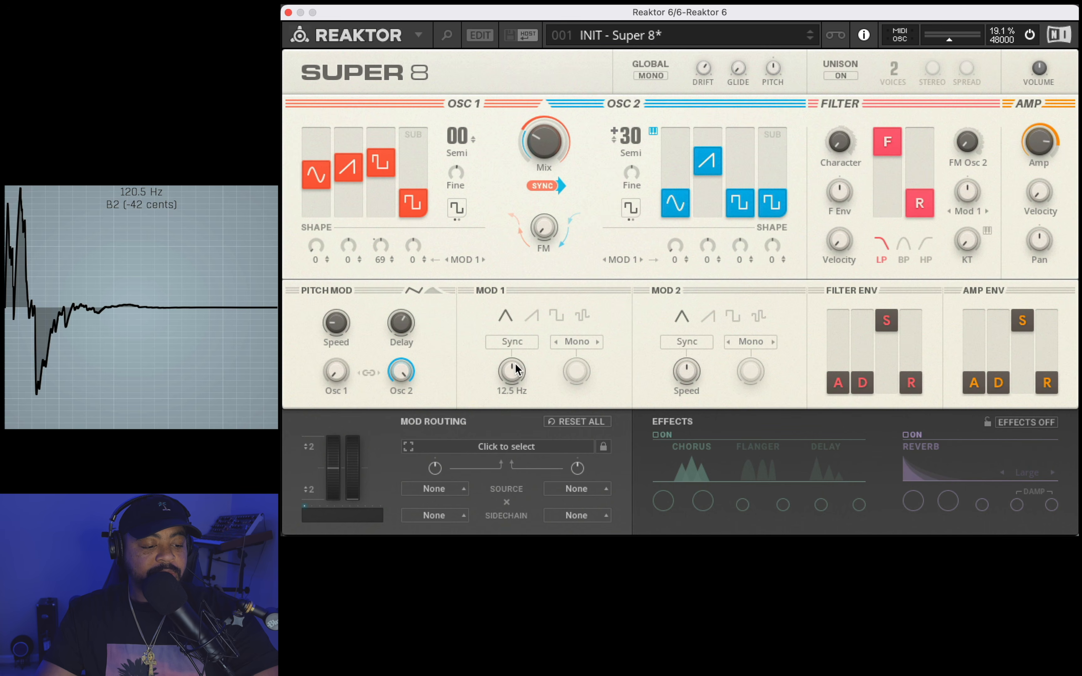
left_click(510, 343)
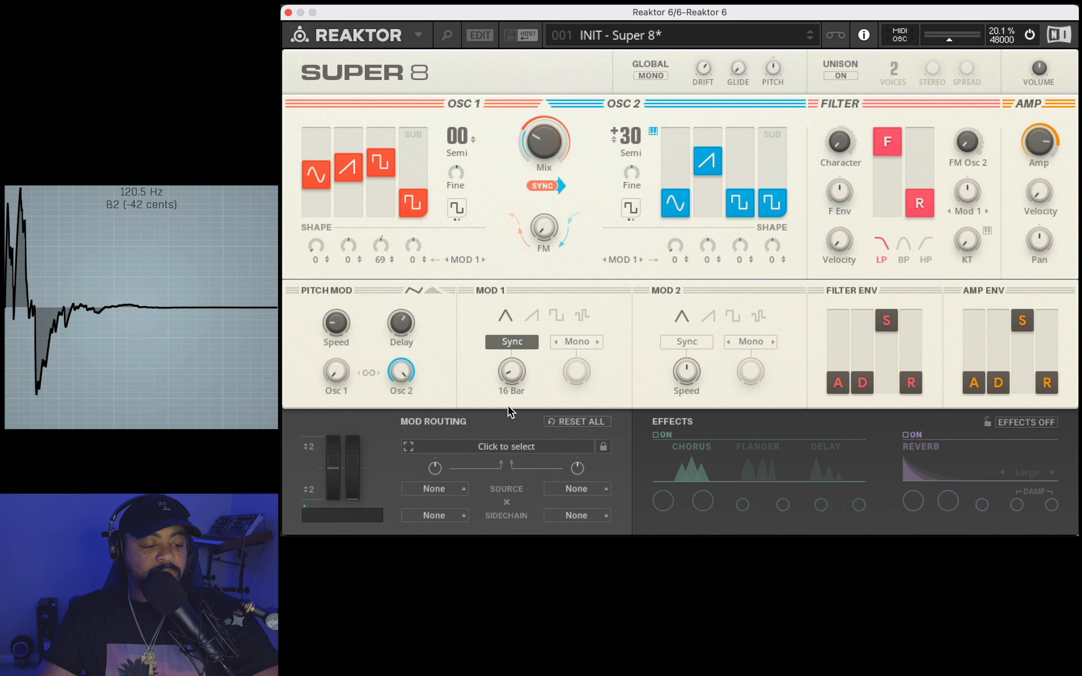
left_click_drag(510, 398, 481, 387)
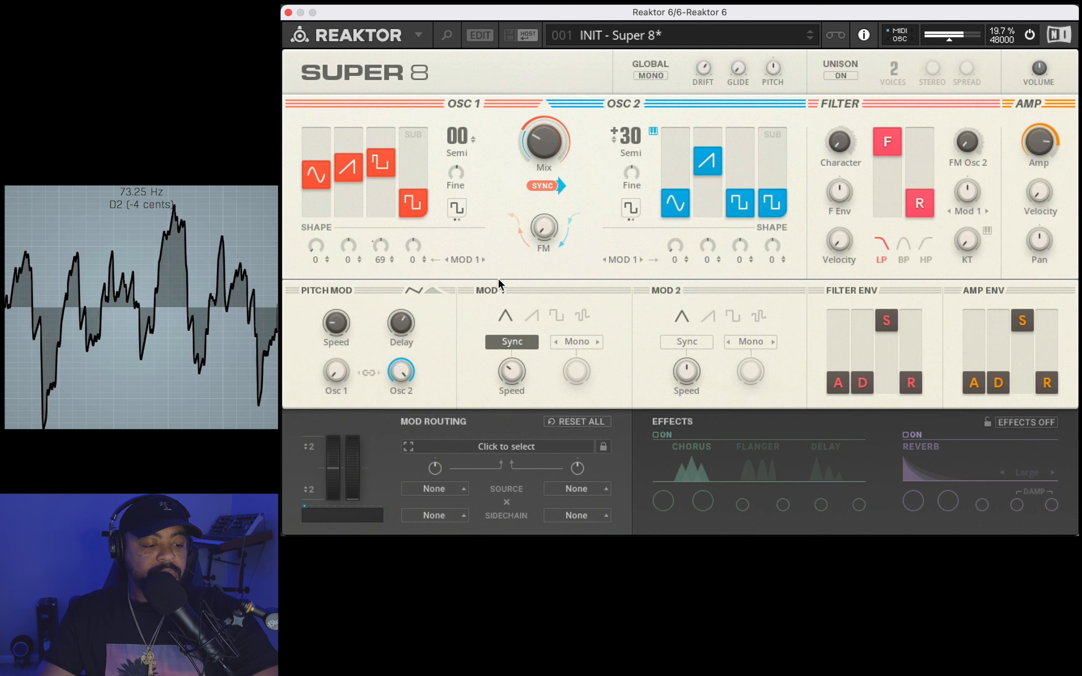
Step: Lower the pitch modulation speed to 0.02 Hz and fine-tune it to a very slow rate
mouse_move(337, 319)
left_click_drag(338, 320, 338, 332)
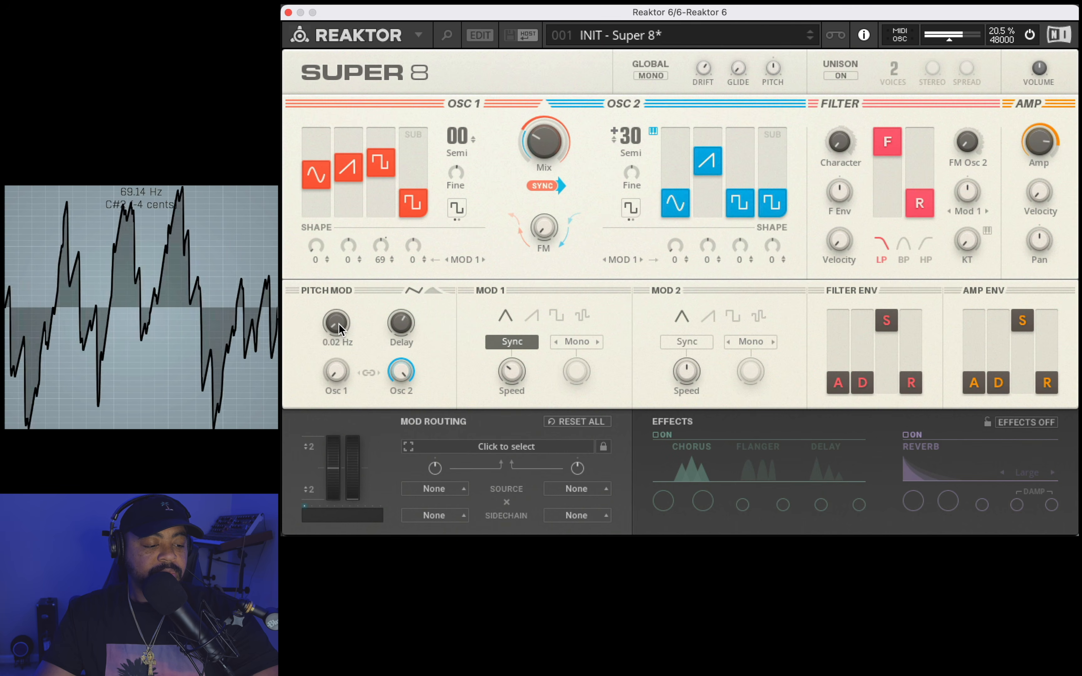
left_click_drag(339, 324, 345, 318)
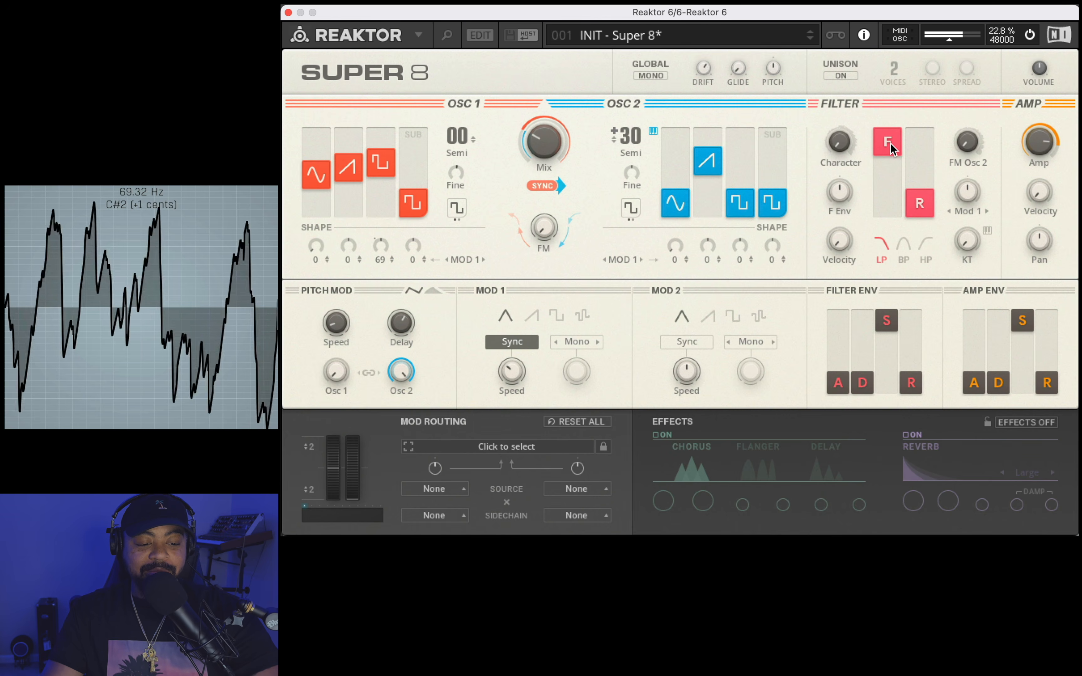
Step: Lower the low-pass filter's cutoff frequency and raise its resonance to about the middle
left_click_drag(891, 144, 897, 318)
left_click_drag(928, 211, 910, 93)
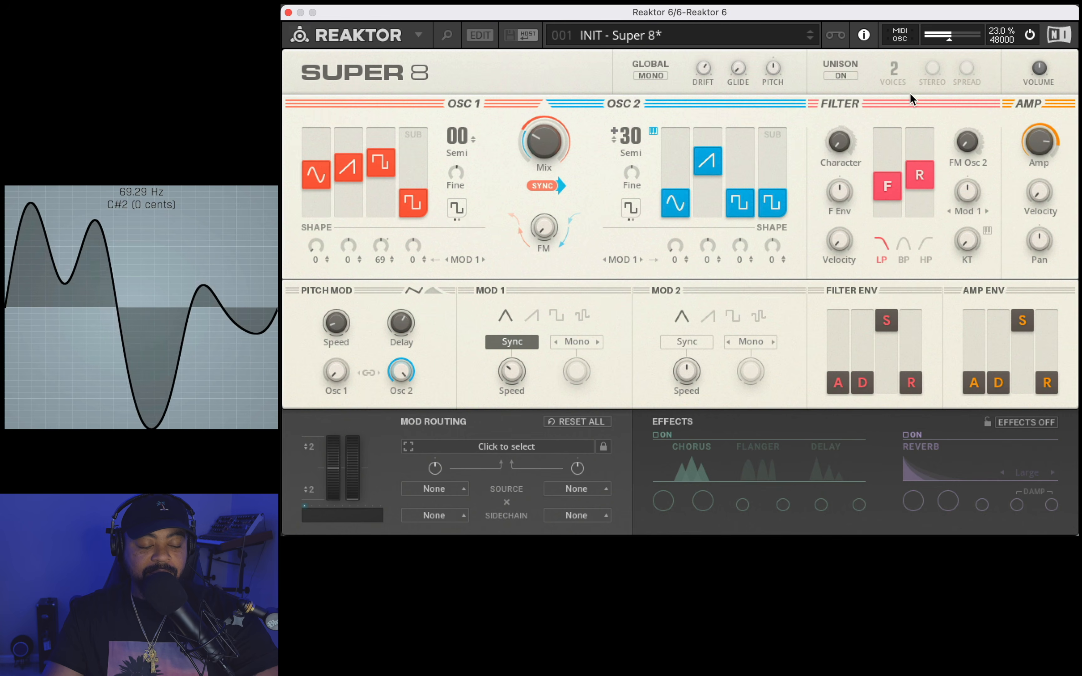
left_click_drag(893, 187, 899, 212)
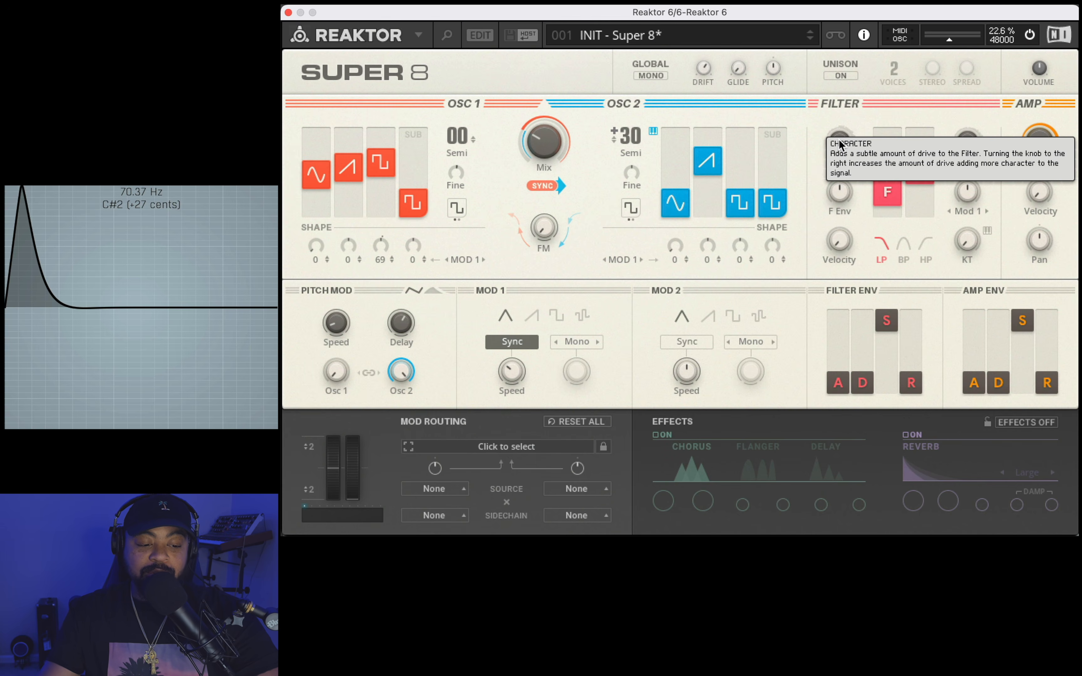
Step: Turn the filter's Character drive up to a high level and rebalance the cutoff and resonance around their middle range
left_click_drag(844, 144, 842, 131)
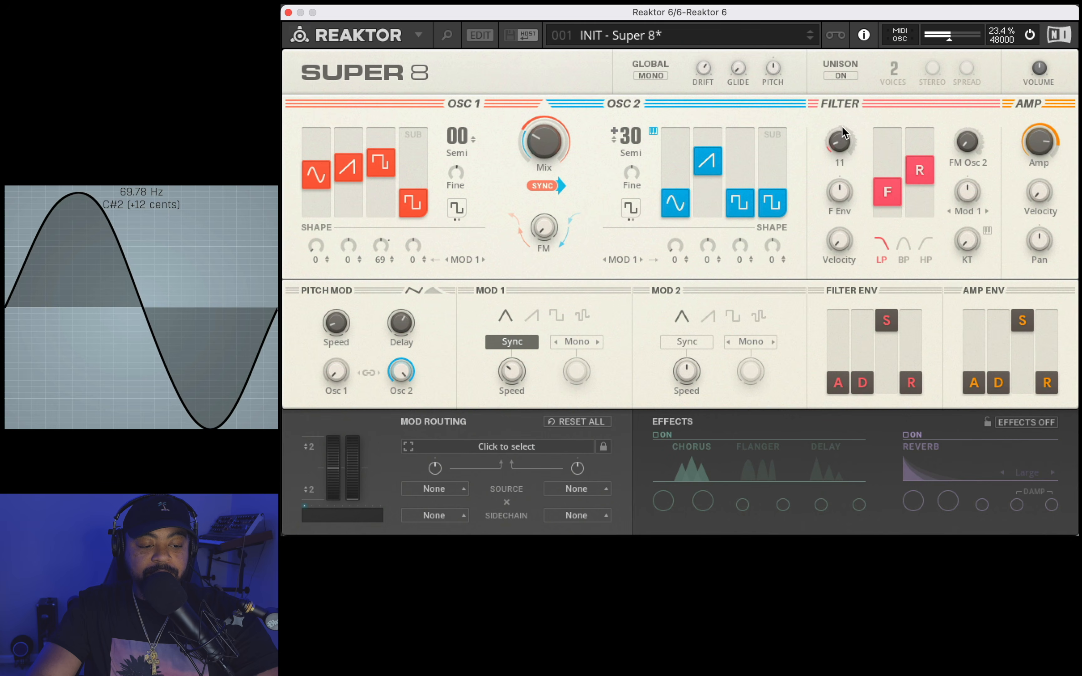
left_click_drag(872, 193, 885, 96)
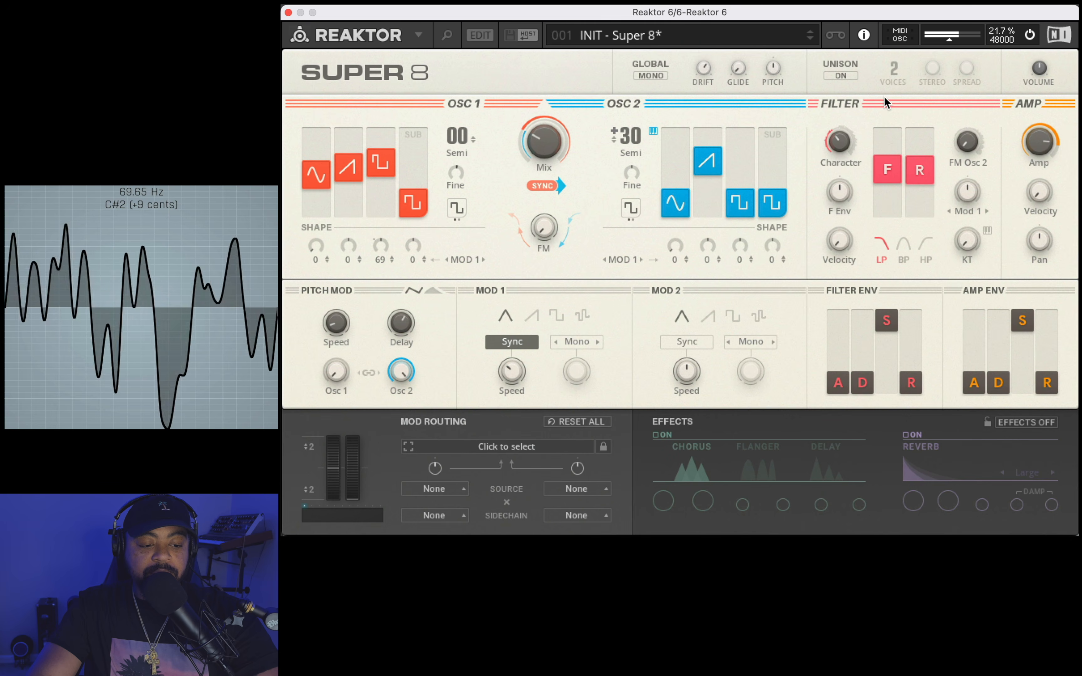
left_click_drag(840, 142, 840, 75)
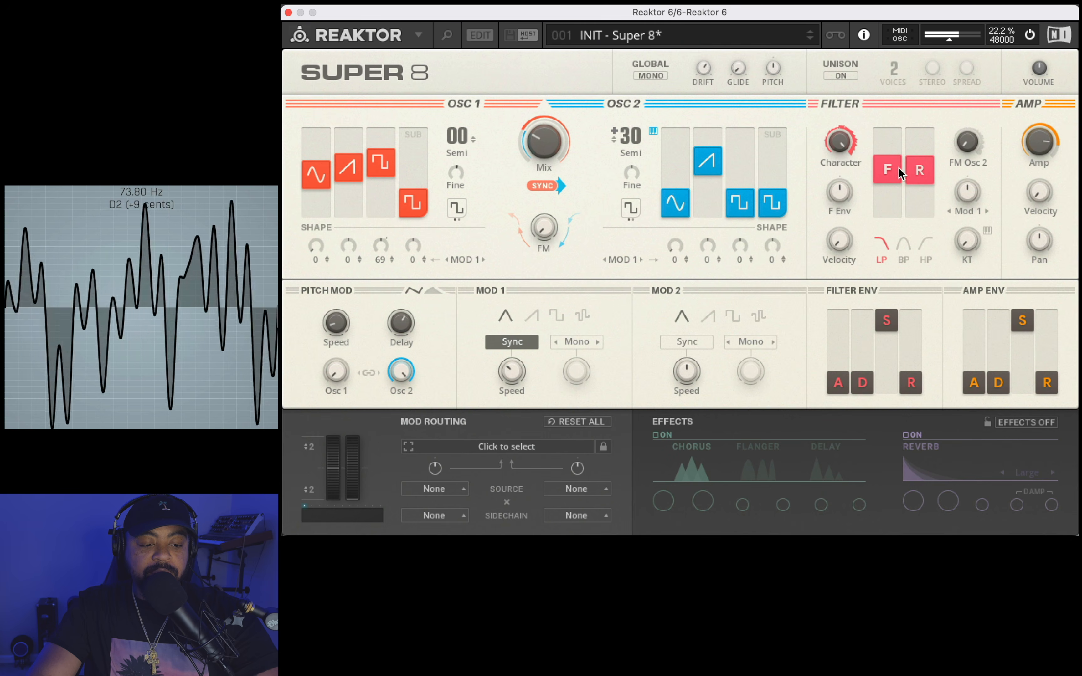
left_click_drag(919, 169, 907, 194)
mouse_move(845, 200)
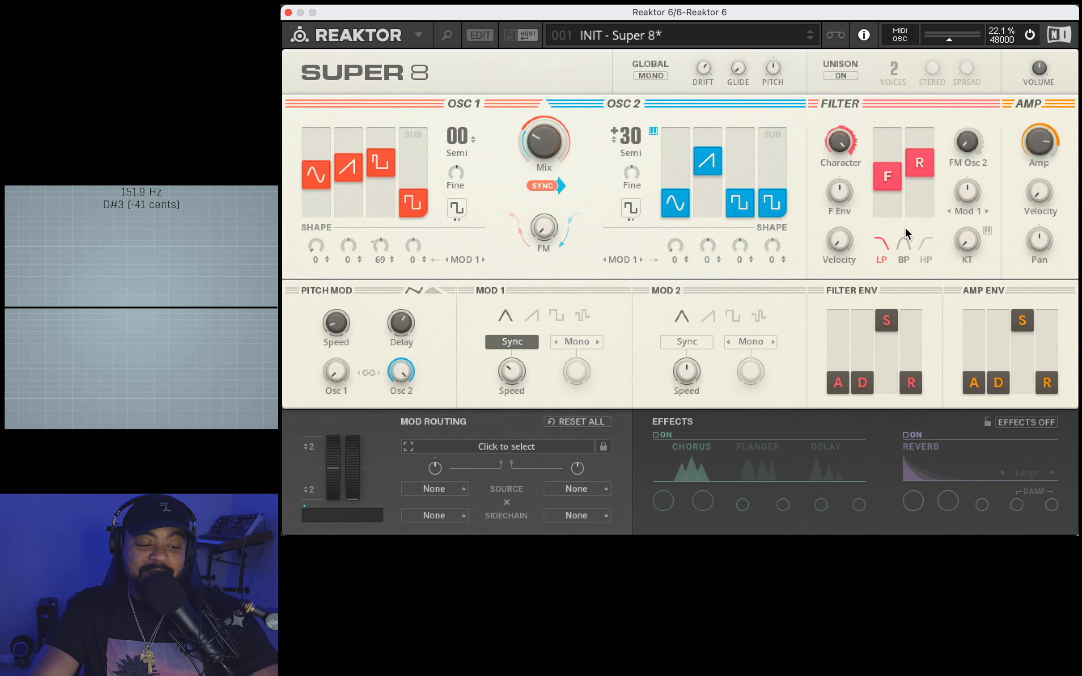
Step: Raise the attack, decay and release of the filter and amp envelopes, with filter sustain at mid level and amp sustain slightly reduced
left_click_drag(866, 380, 863, 308)
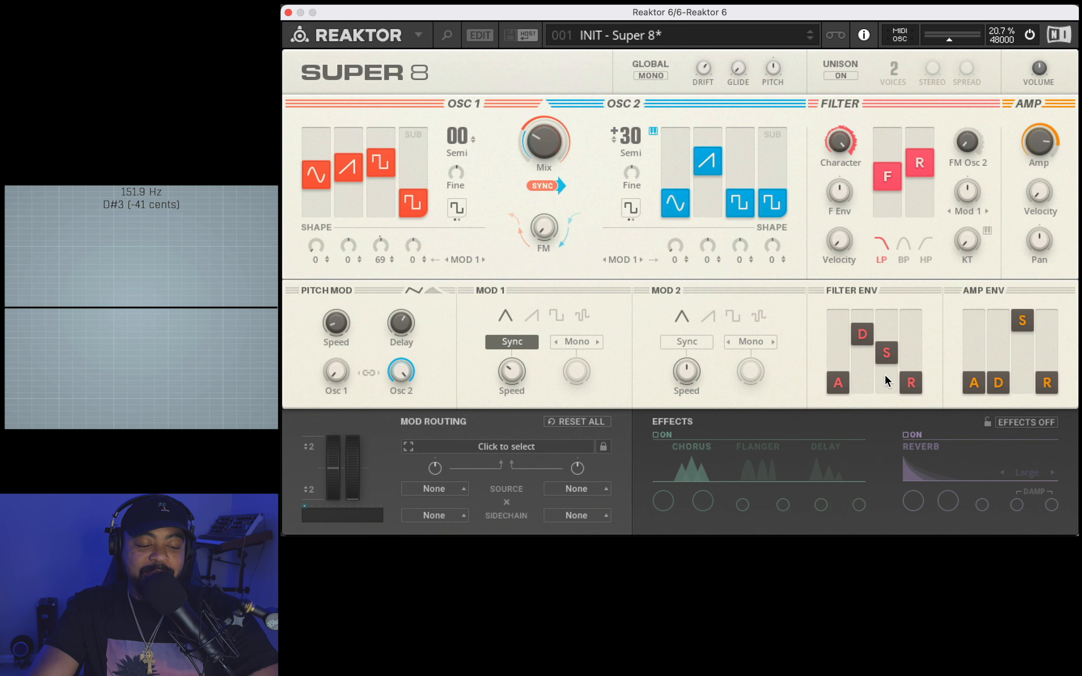
left_click_drag(879, 356, 911, 357)
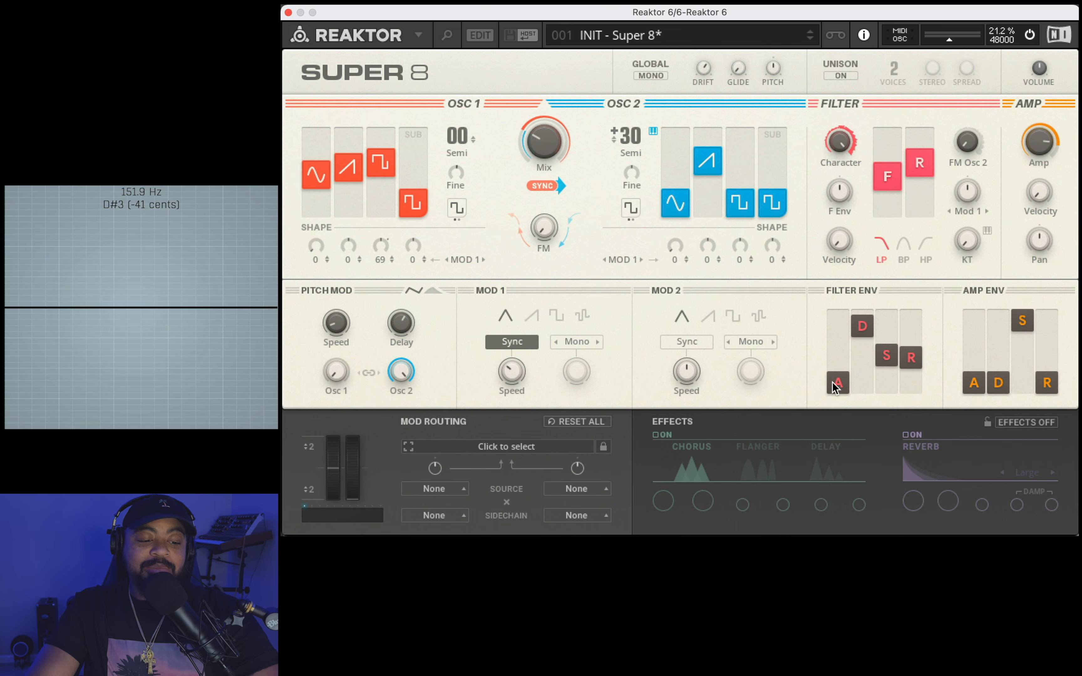
left_click_drag(837, 381, 842, 309)
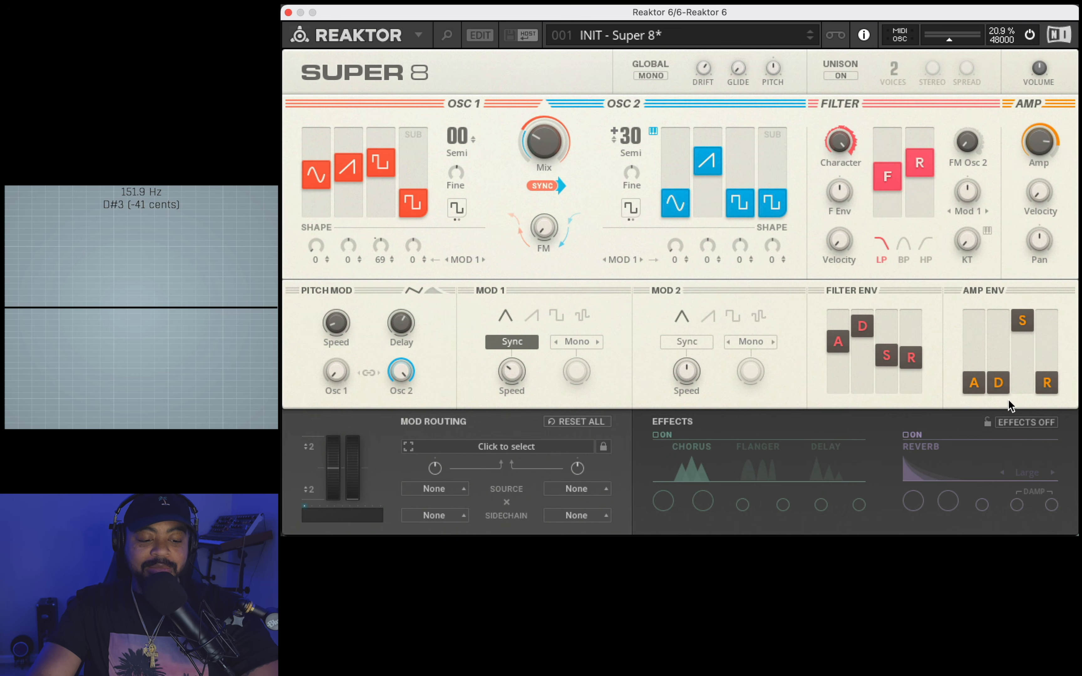
left_click_drag(977, 387, 1022, 328)
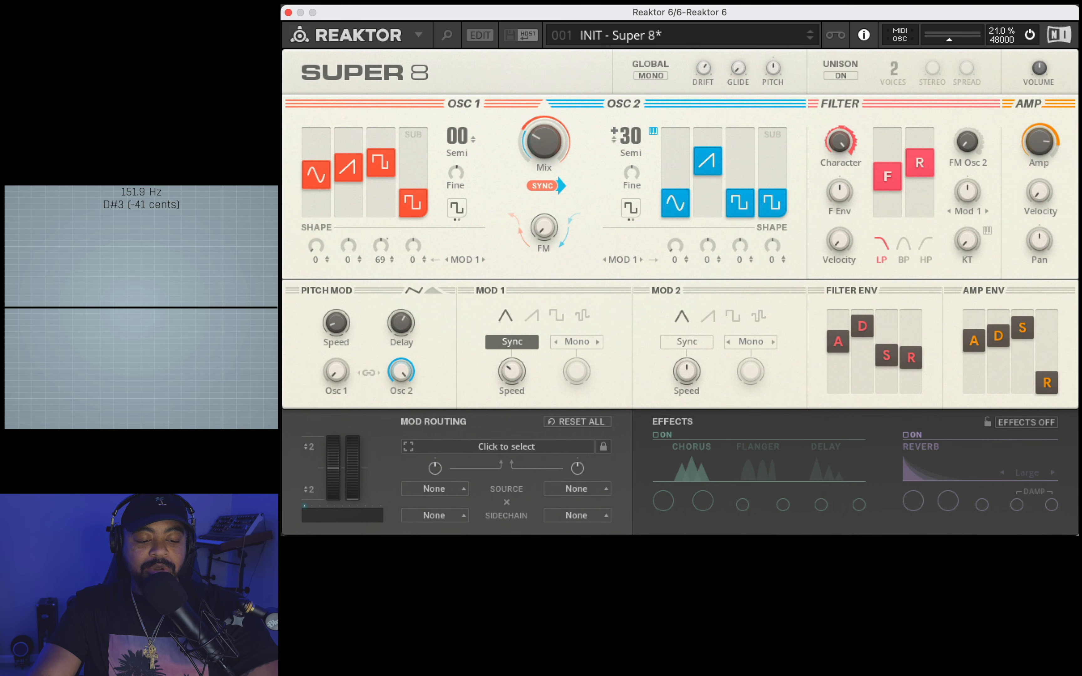
left_click_drag(1052, 380, 1053, 335)
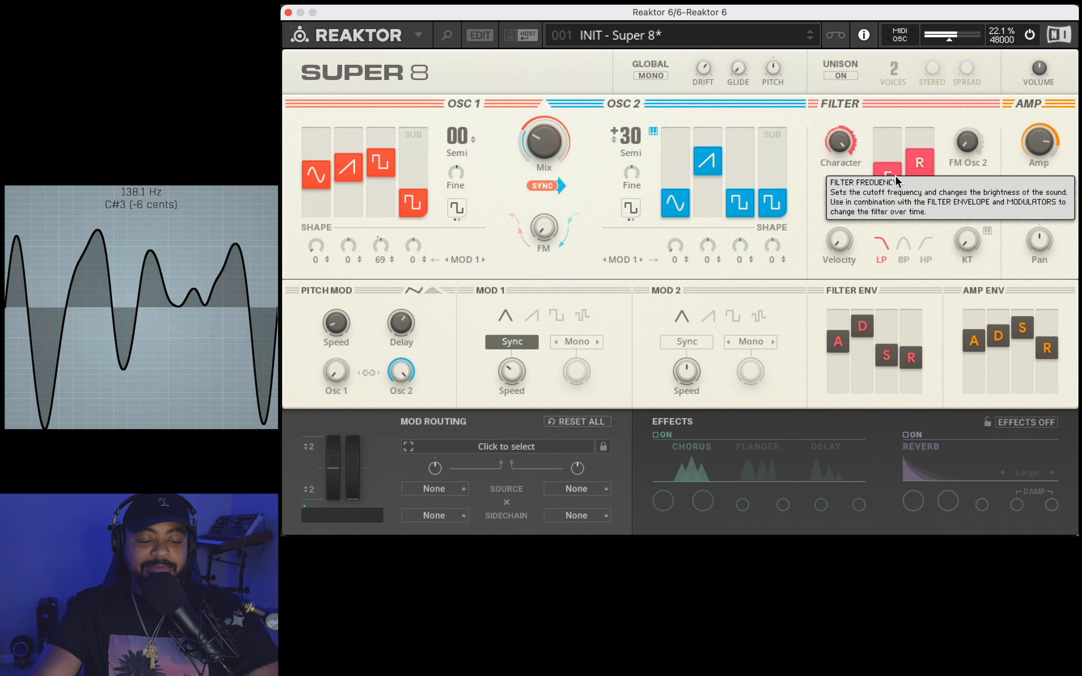
Step: Lower the filter cutoff, slightly raise the resonance, and slightly shorten the release of the amp and filter envelopes
left_click_drag(887, 179, 886, 207)
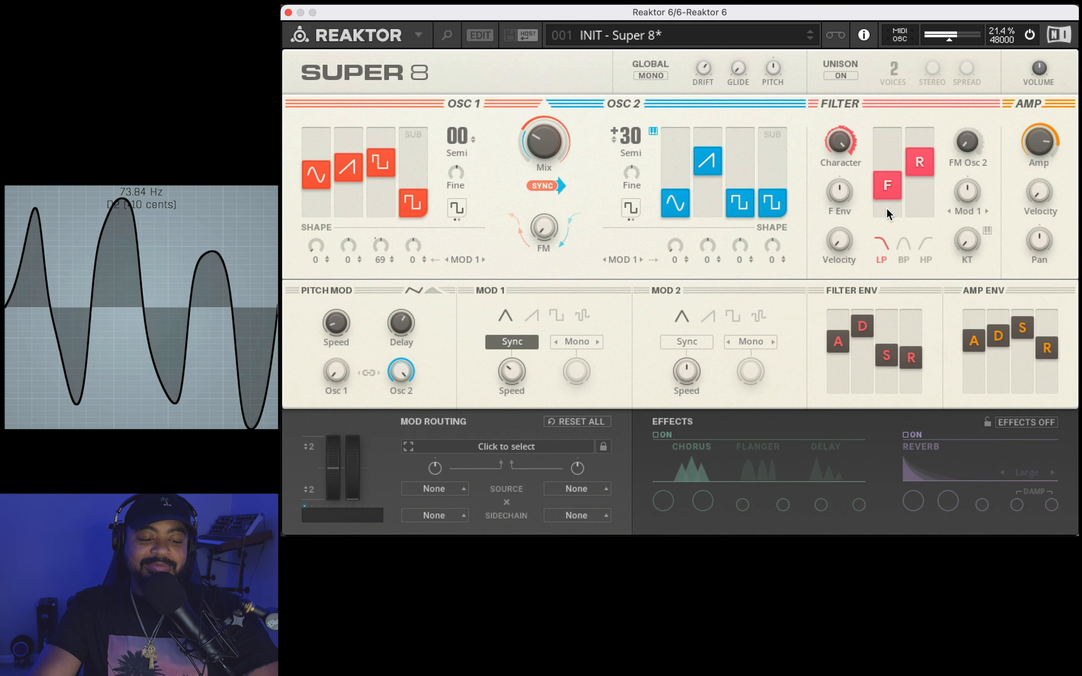
left_click_drag(1046, 349, 1046, 356)
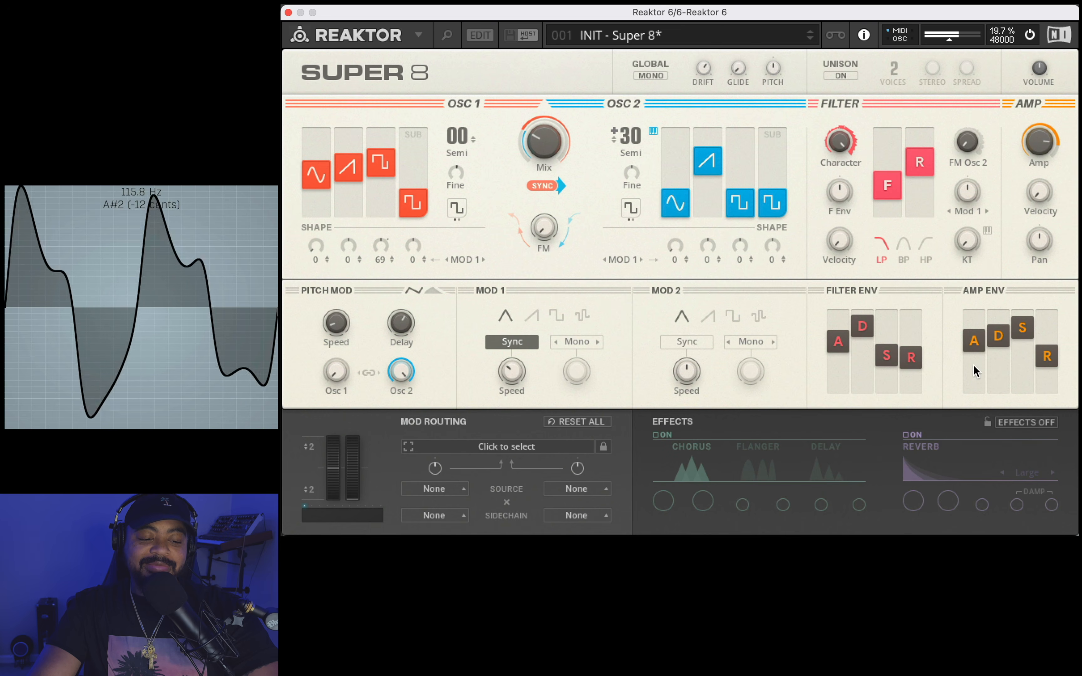
left_click_drag(912, 364, 913, 367)
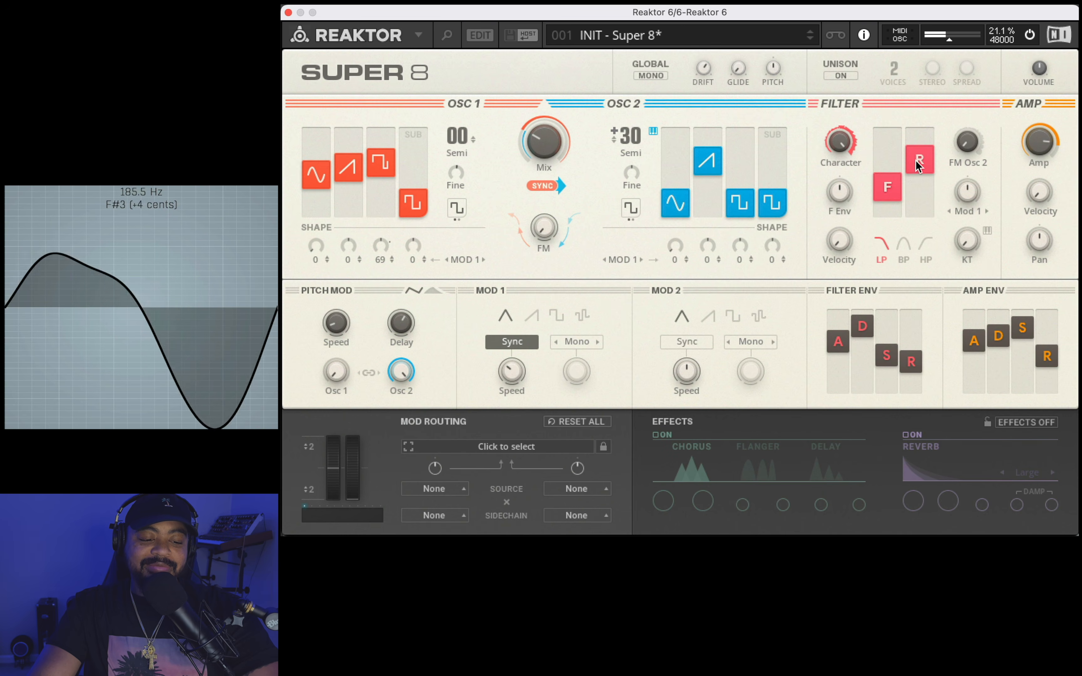
left_click_drag(916, 161, 897, 214)
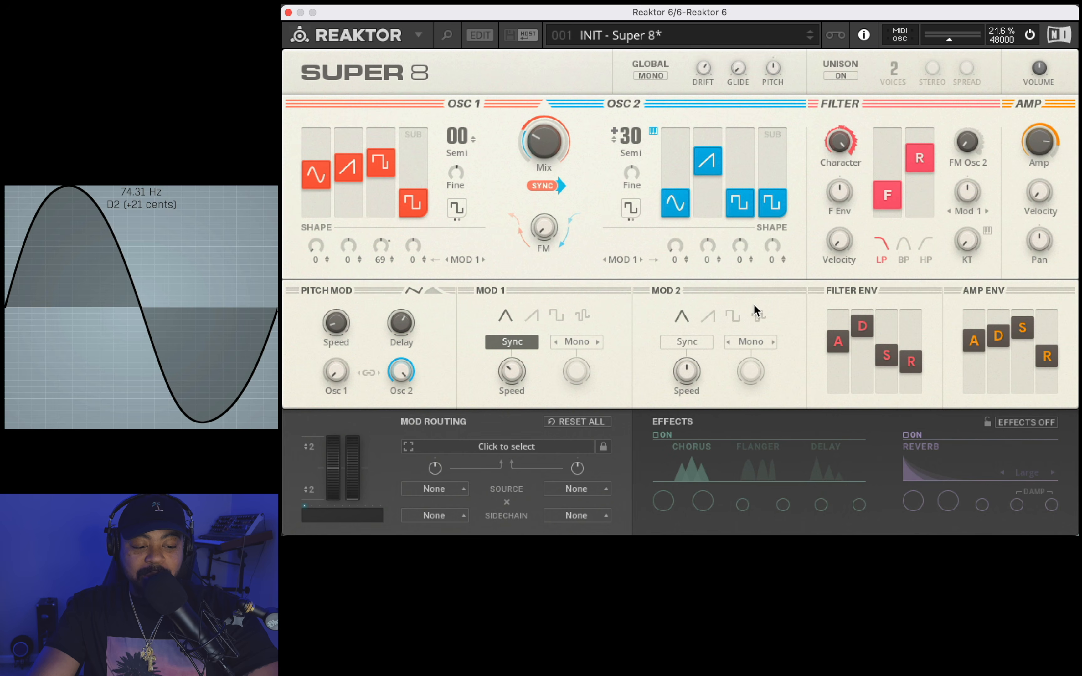
Step: Switch Mod 2 to the random waveform and sync it to tempo with its speed at Bar
left_click(756, 317)
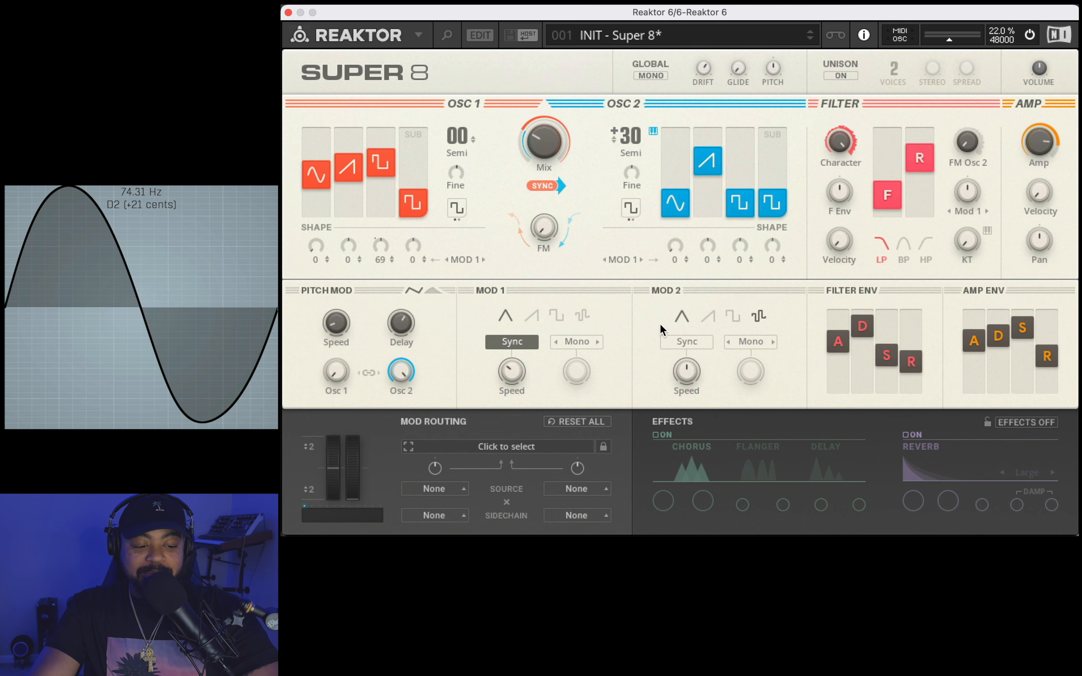
left_click(692, 348)
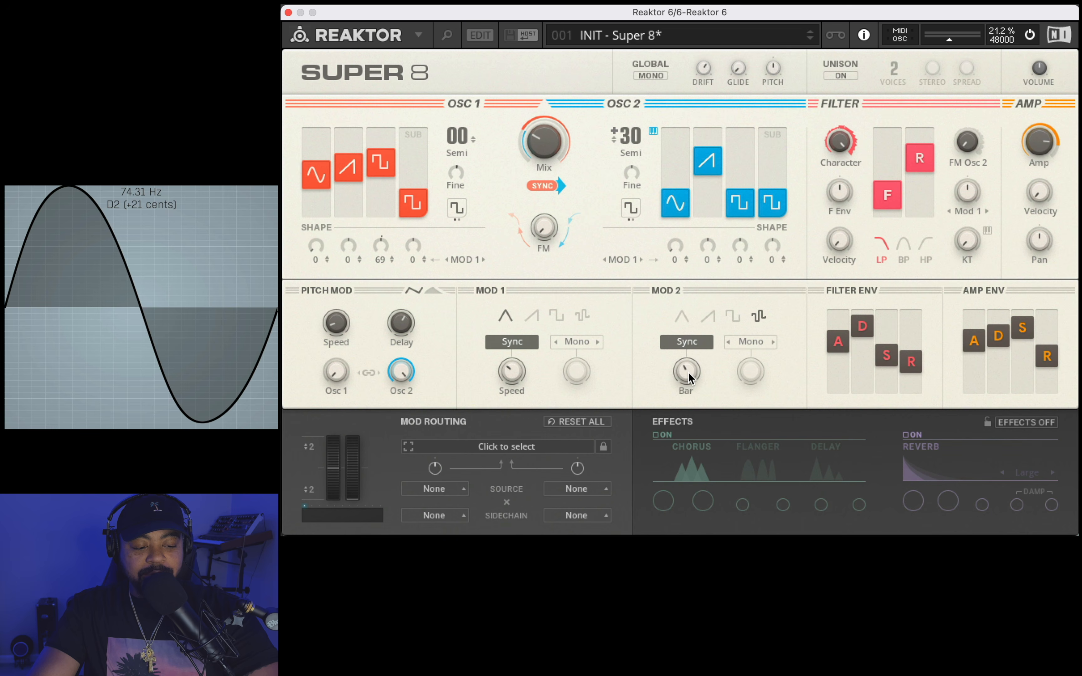
scroll(689, 378, "down", 1)
scroll(689, 375, "down", 1)
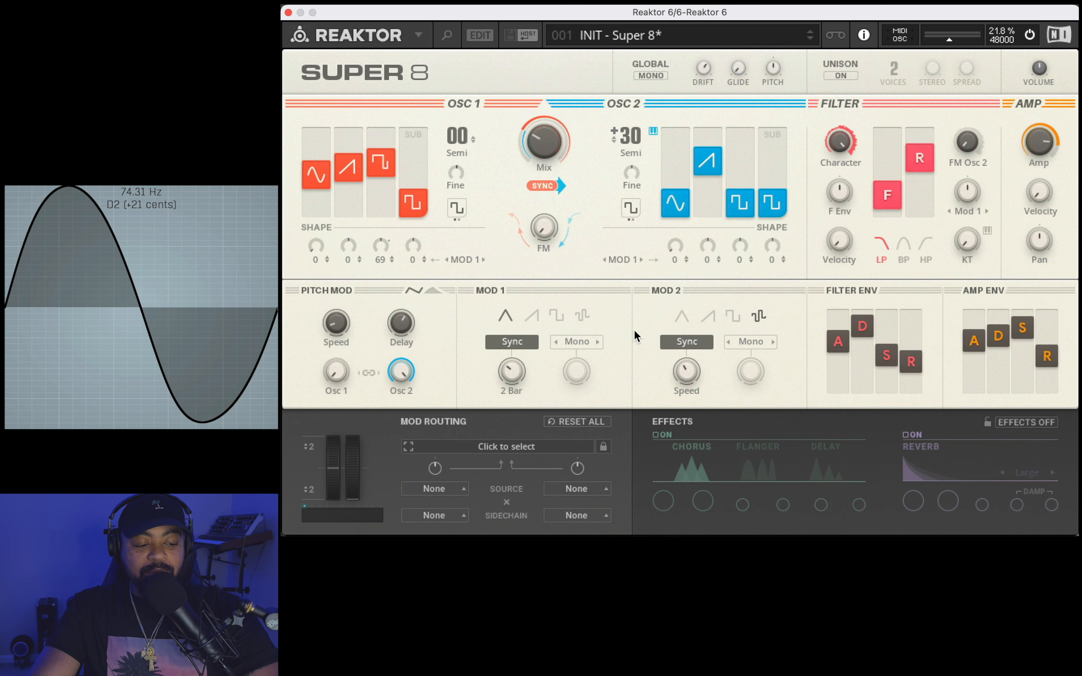
Step: Route MOD 2 as the second modulation source to the filter's FM Osc 2 amount with a positive depth
left_click(503, 447)
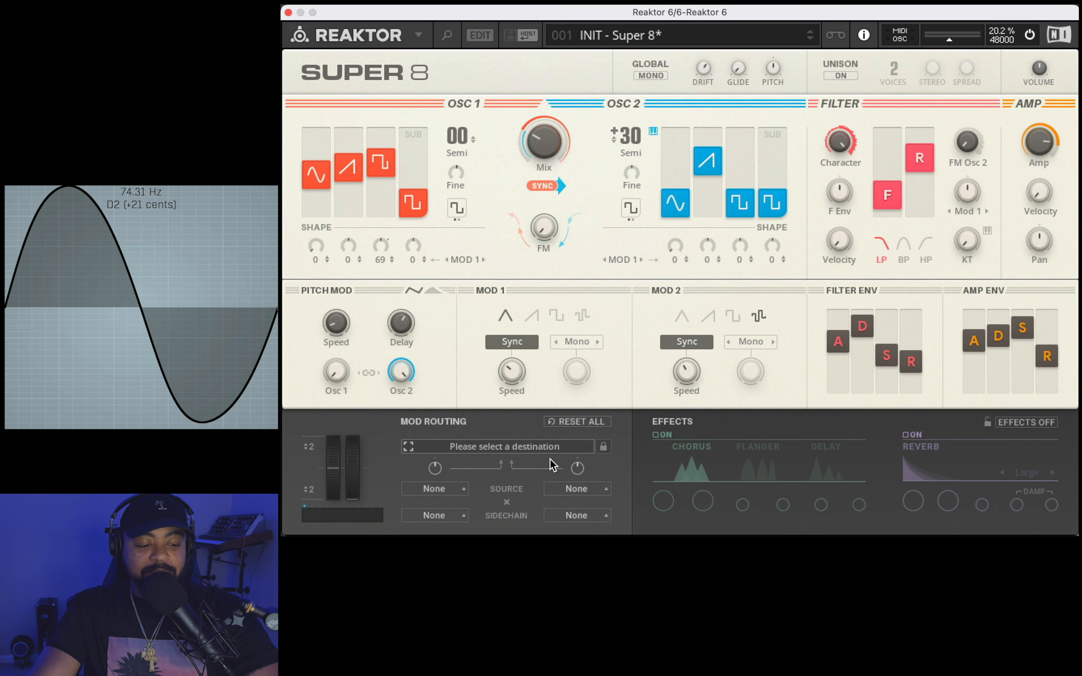
left_click(970, 142)
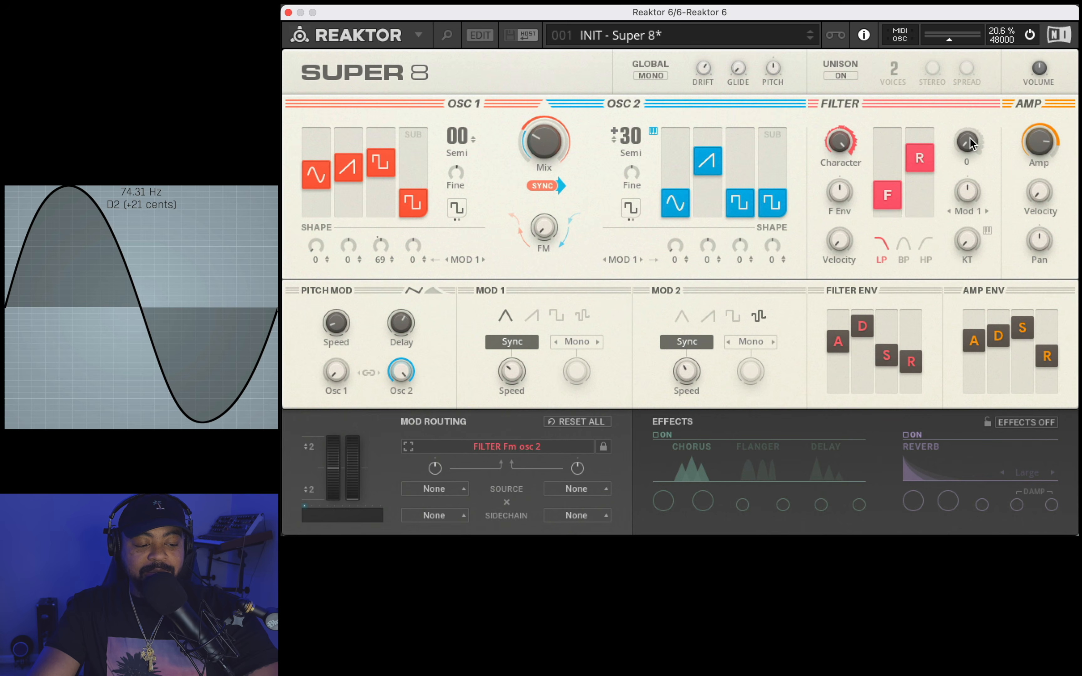
left_click(577, 490)
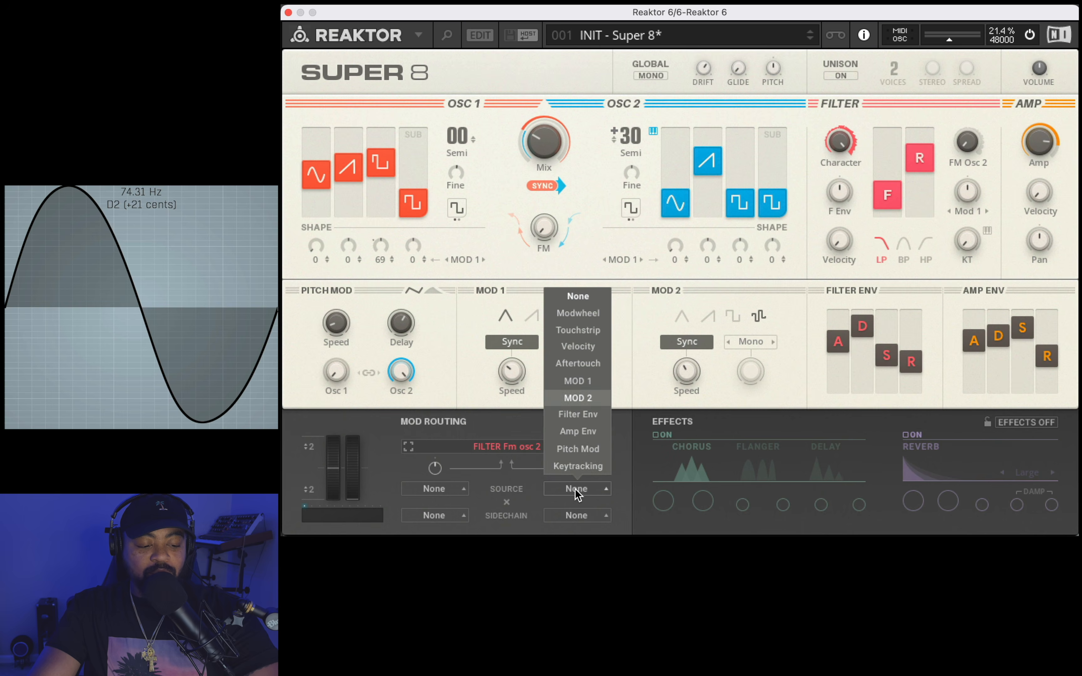
left_click(584, 402)
mouse_move(577, 467)
left_mouse_down()
mouse_move(577, 440)
mouse_move(578, 454)
left_mouse_up()
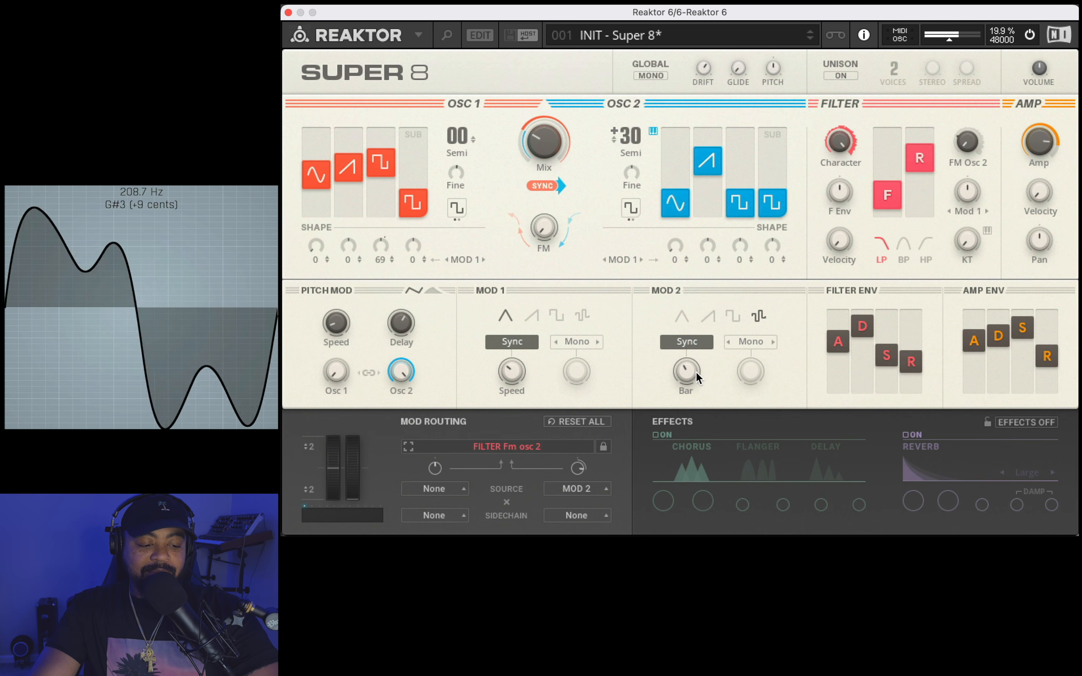
left_click_drag(578, 473, 579, 492)
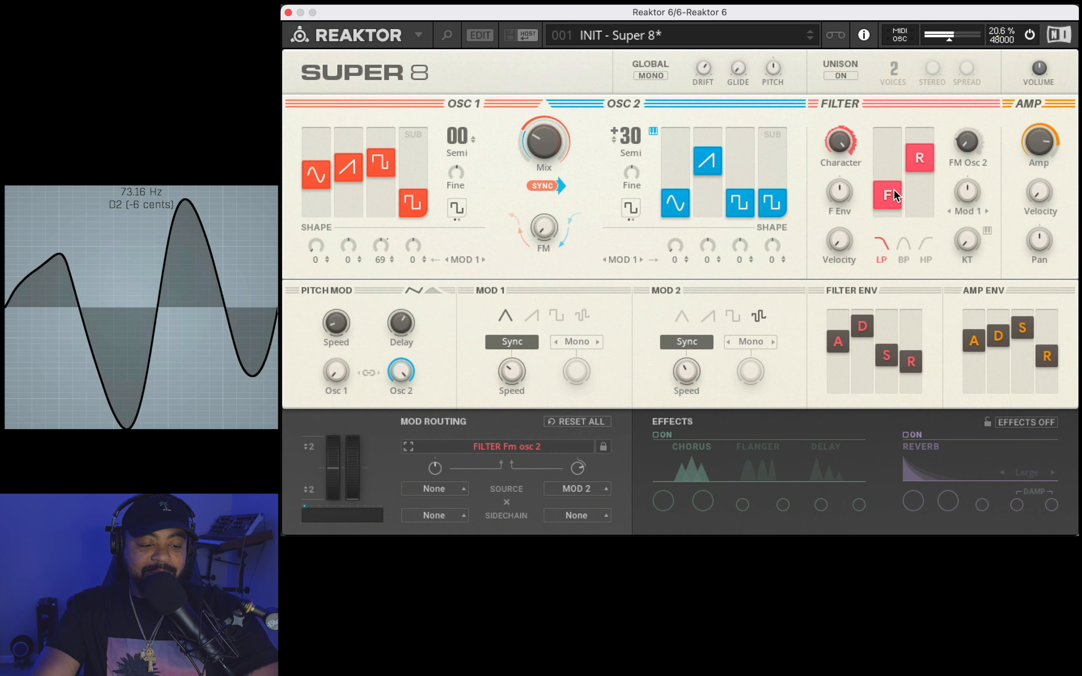
Step: Sweep the filter cutoff up and back to a low-to-mid setting, with slightly more resonance
left_click_drag(888, 194, 897, 158)
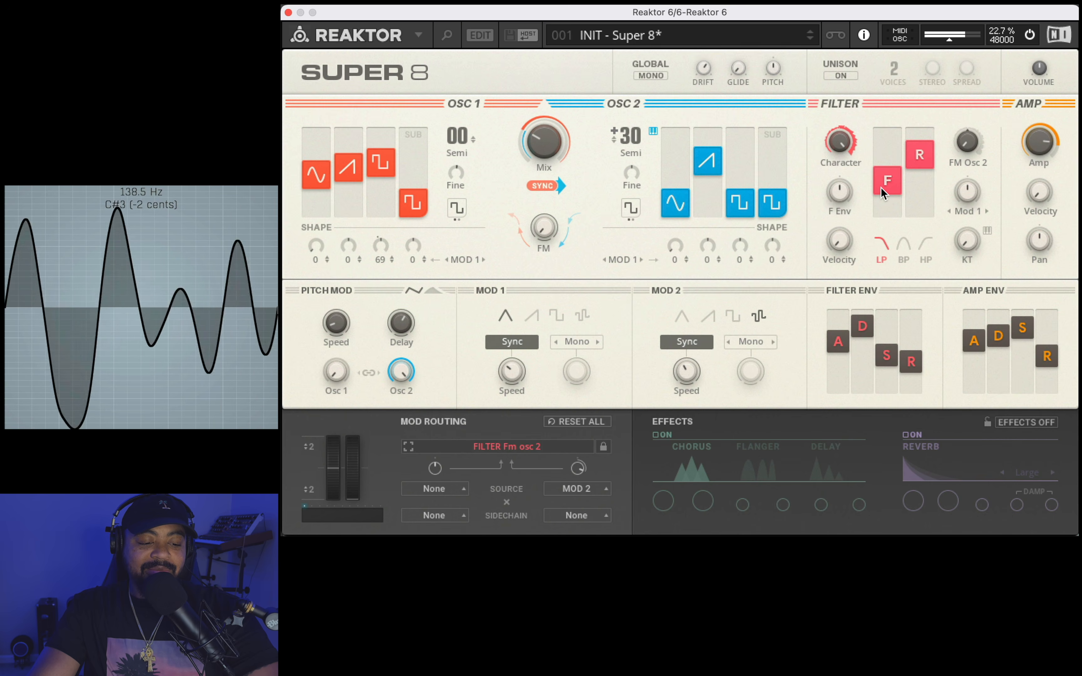
left_click_drag(881, 188, 880, 213)
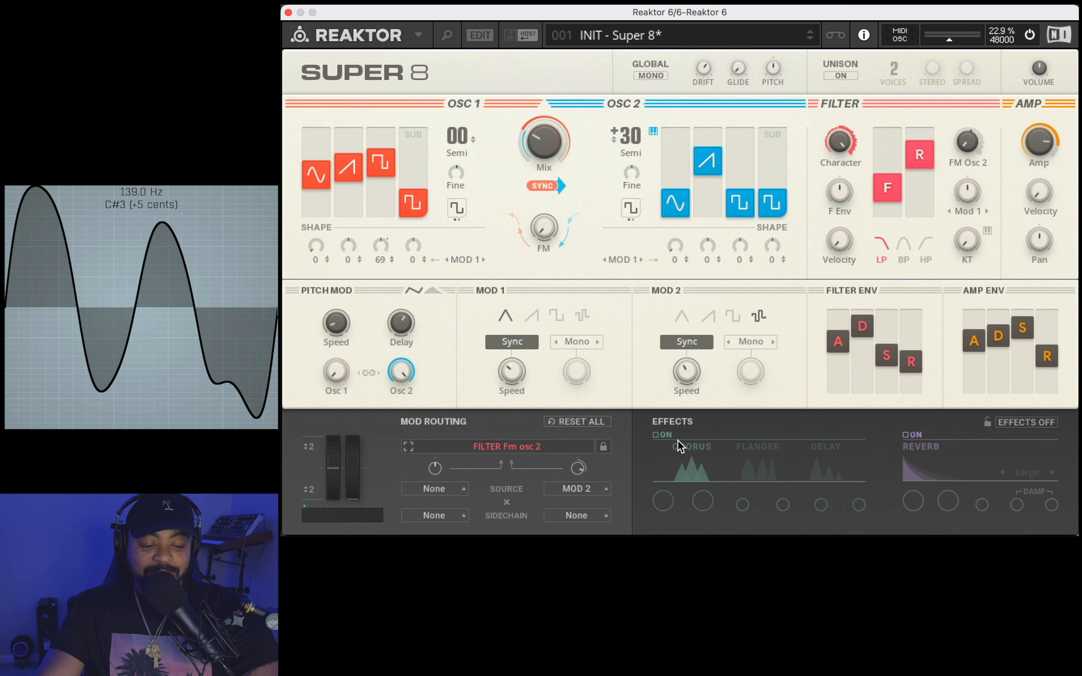
Step: Turn on the effects section with Chorus and raise the chorus wet amount to a high setting
left_click(656, 435)
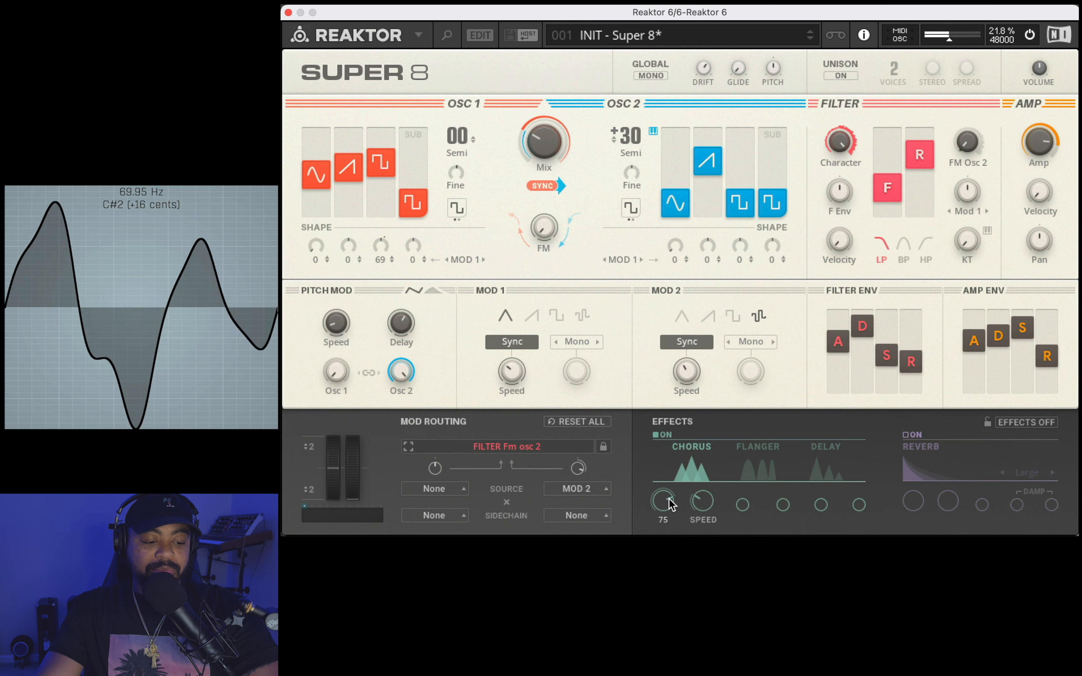
left_click_drag(663, 500, 672, 485)
mouse_move(699, 503)
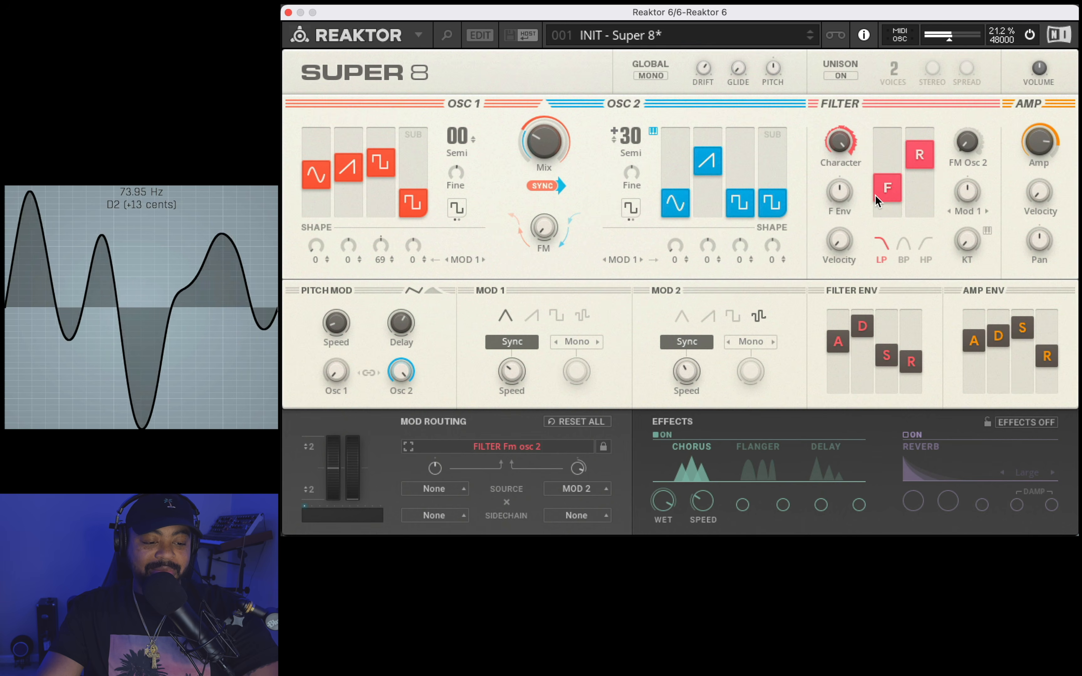
Step: Add a small positive filter envelope amount and lower the filter cutoff slightly
mouse_move(851, 189)
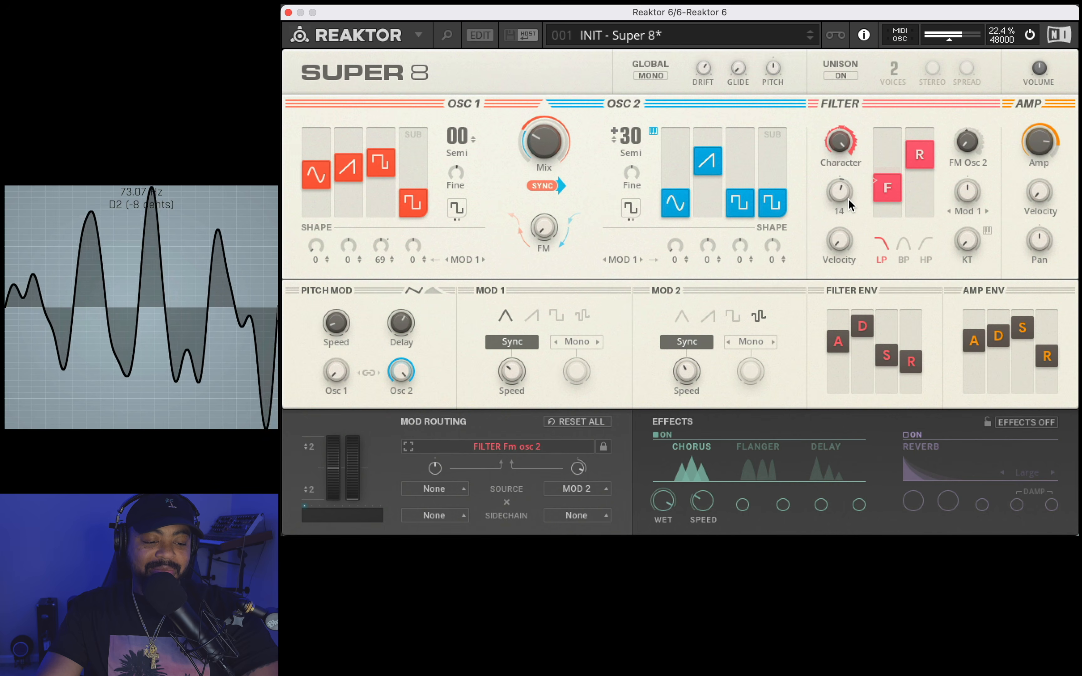
left_click_drag(846, 199, 883, 216)
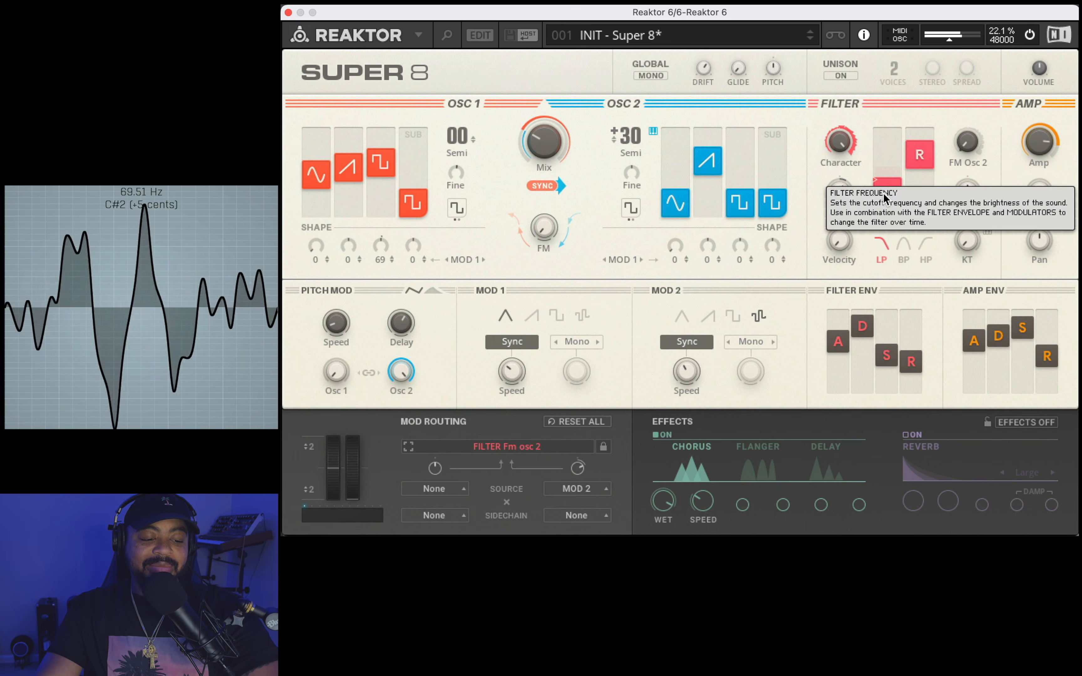
Step: Try chorus speeds up to 5.00 Hz, settle on a slower one and bring the wet amount to 54
left_click_drag(700, 505, 700, 472)
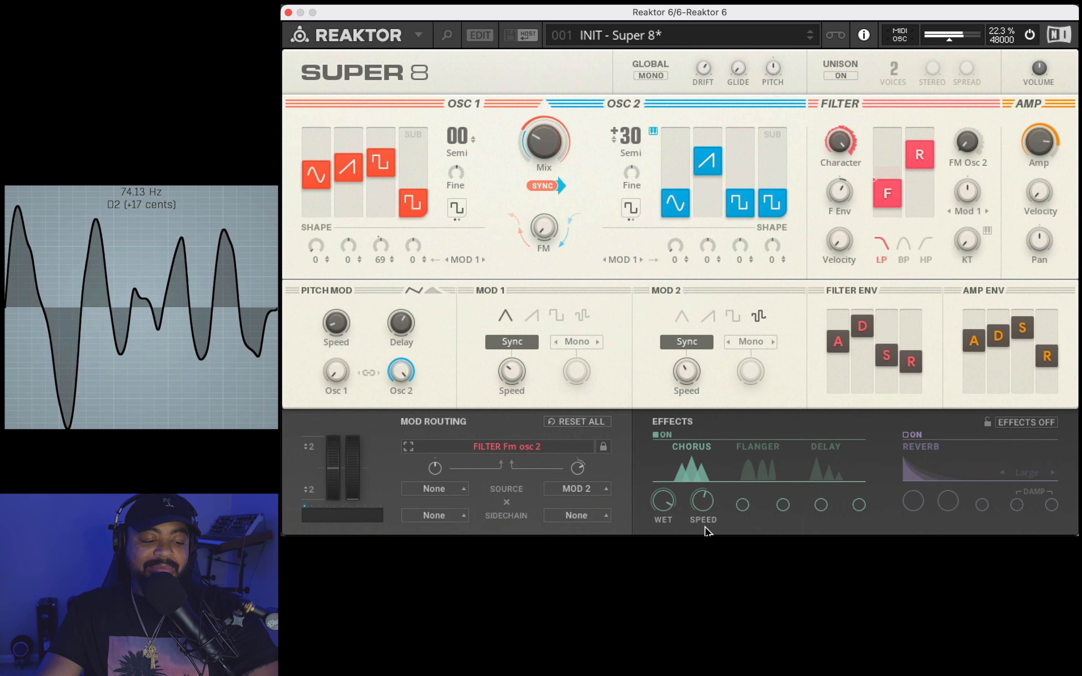
mouse_move(668, 507)
mouse_move(706, 503)
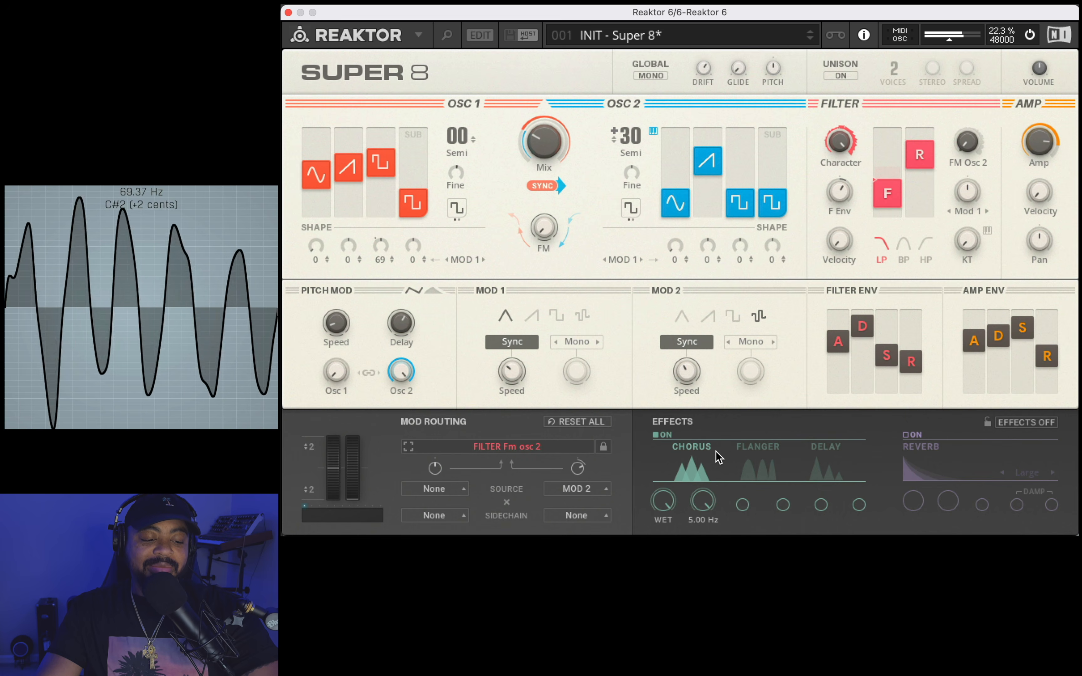
left_click_drag(721, 450, 722, 470)
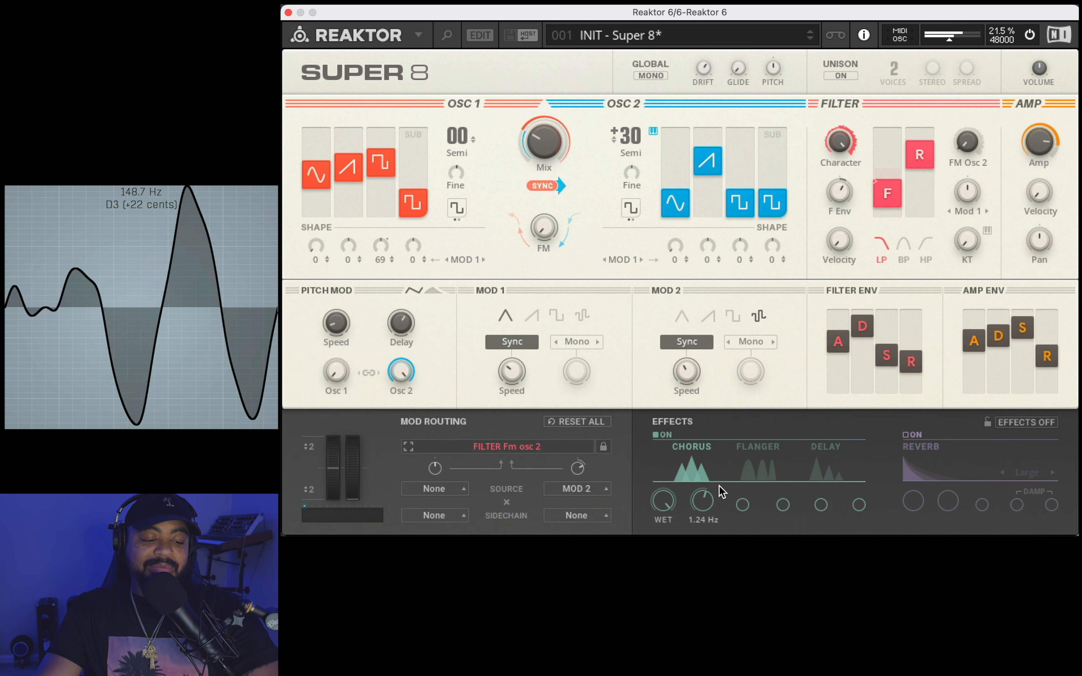
left_click_drag(721, 495, 722, 519)
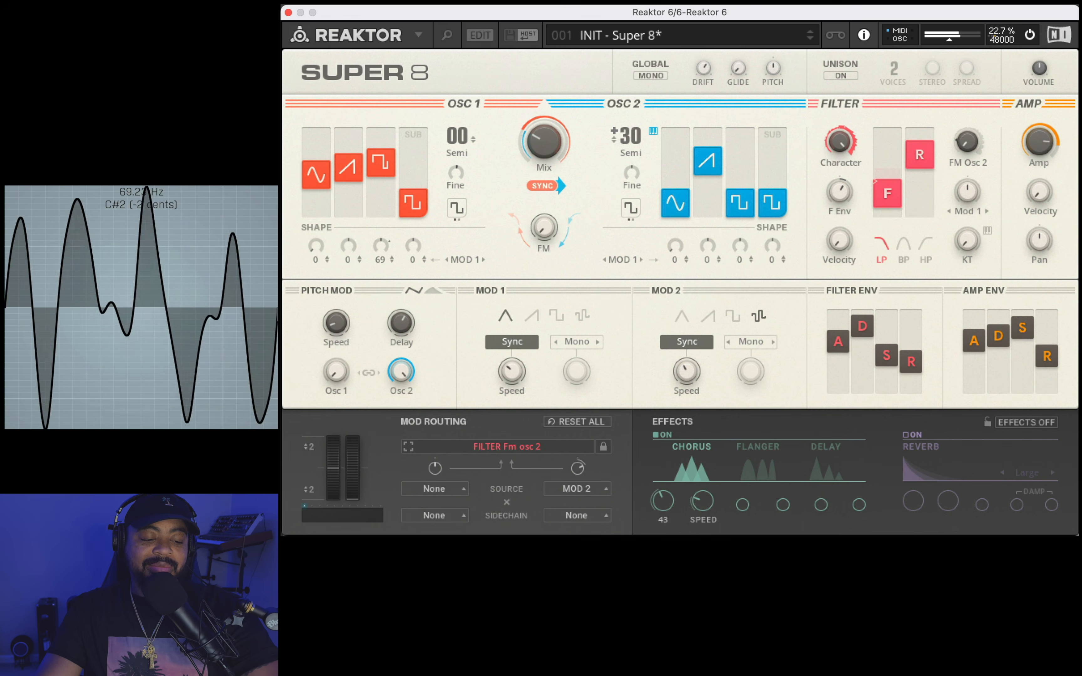
mouse_move(708, 497)
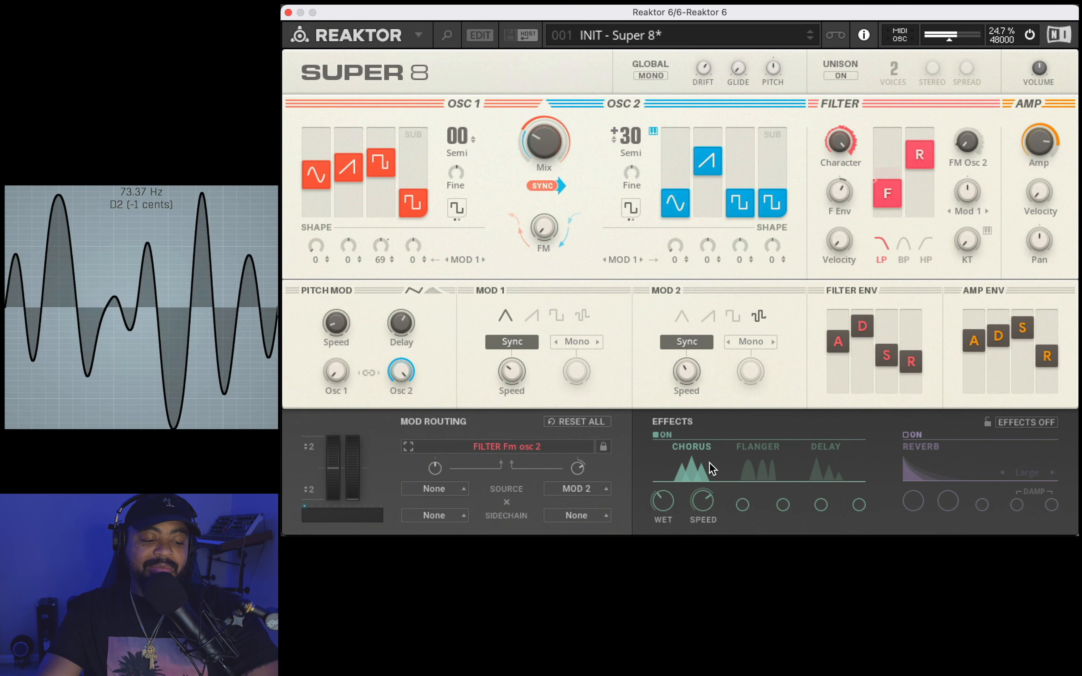
mouse_move(703, 499)
left_mouse_down()
mouse_move(707, 466)
mouse_move(713, 491)
left_mouse_up()
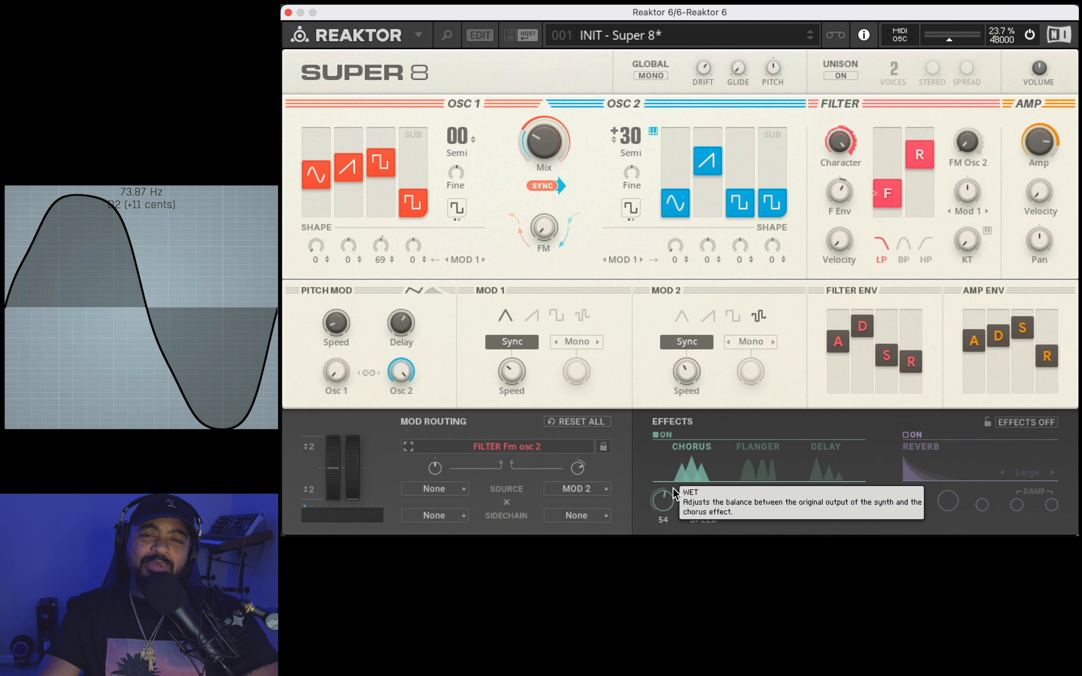
Step: Switch the effect to Flanger with a faster speed, lower center, full stereo and a low wet amount
left_click(763, 450)
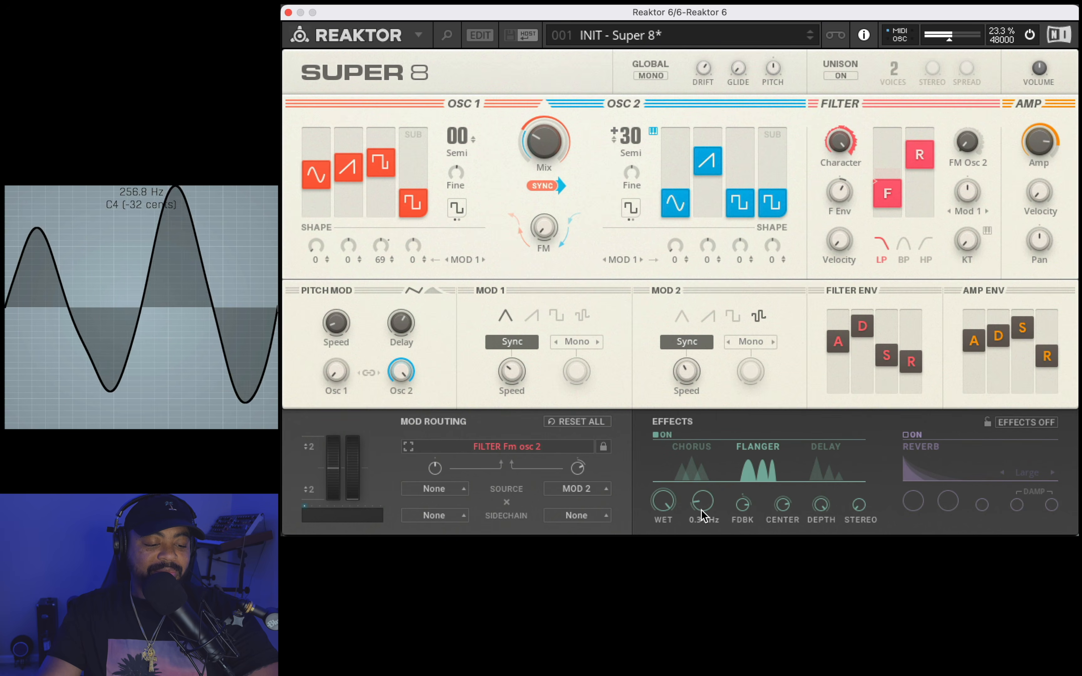
left_click_drag(701, 503, 702, 482)
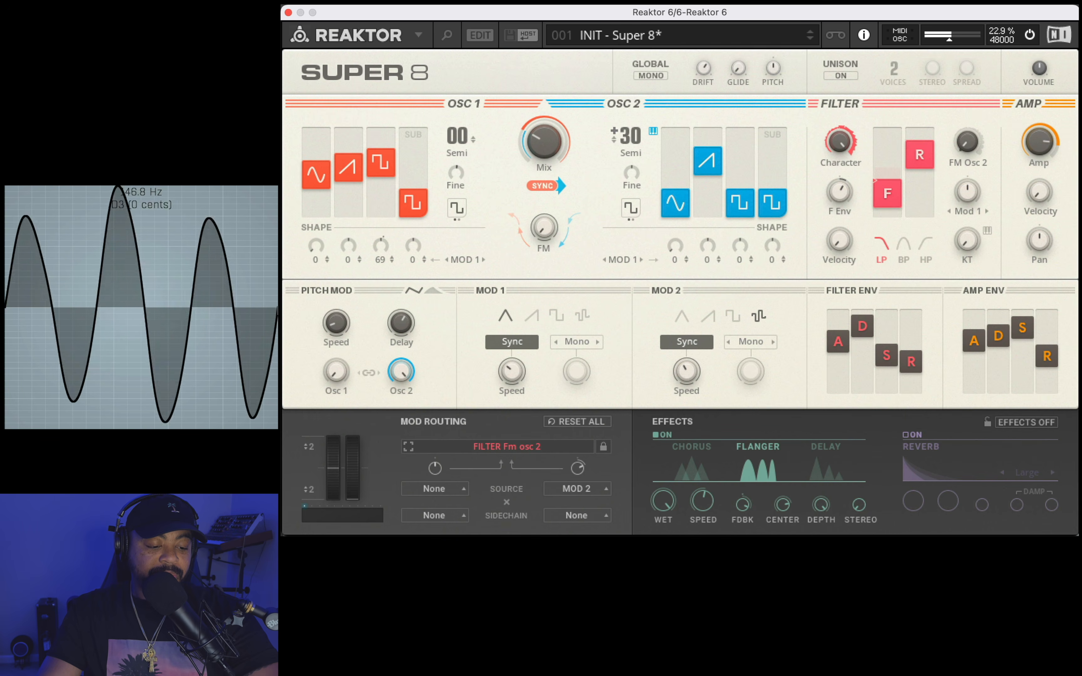
mouse_move(778, 504)
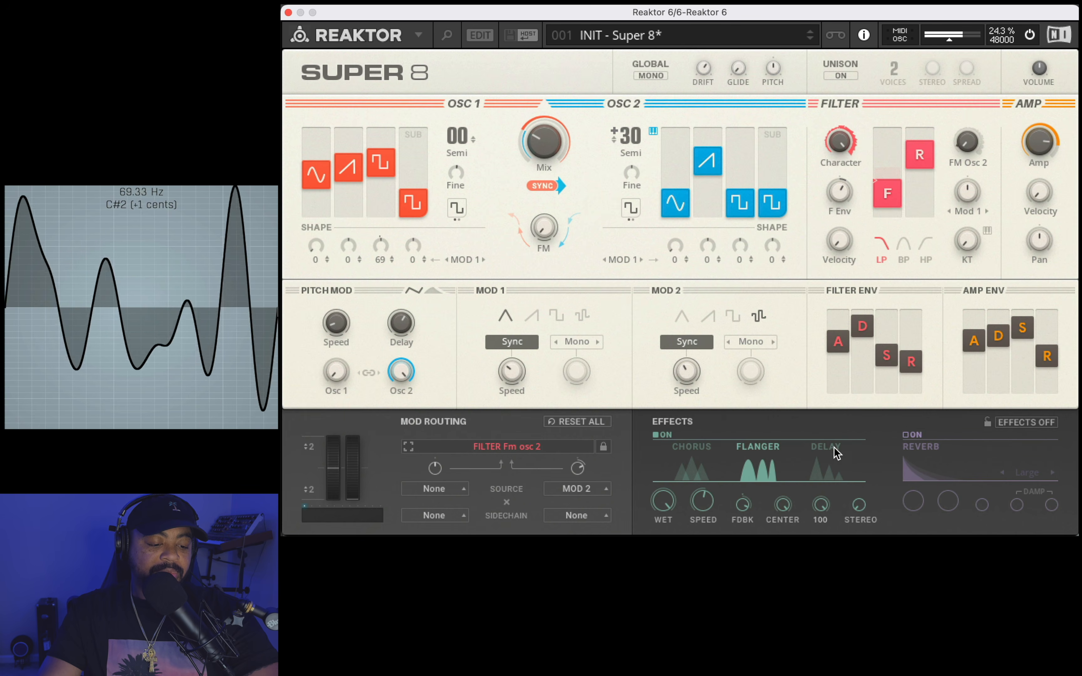
left_click_drag(783, 505, 782, 532)
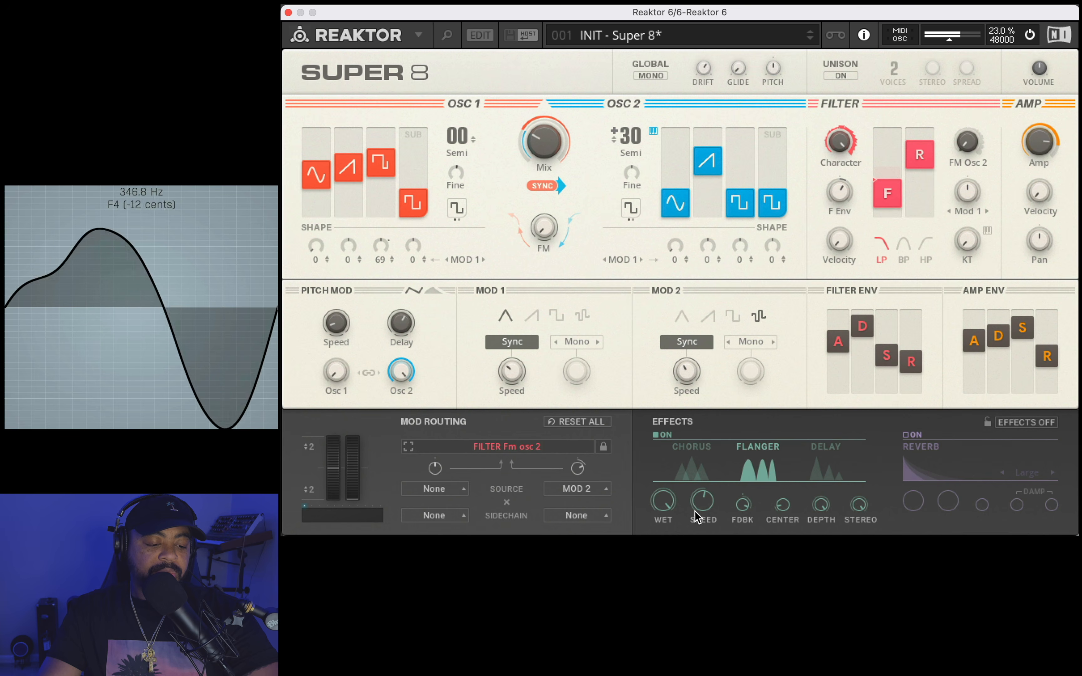
left_click_drag(671, 524, 671, 550)
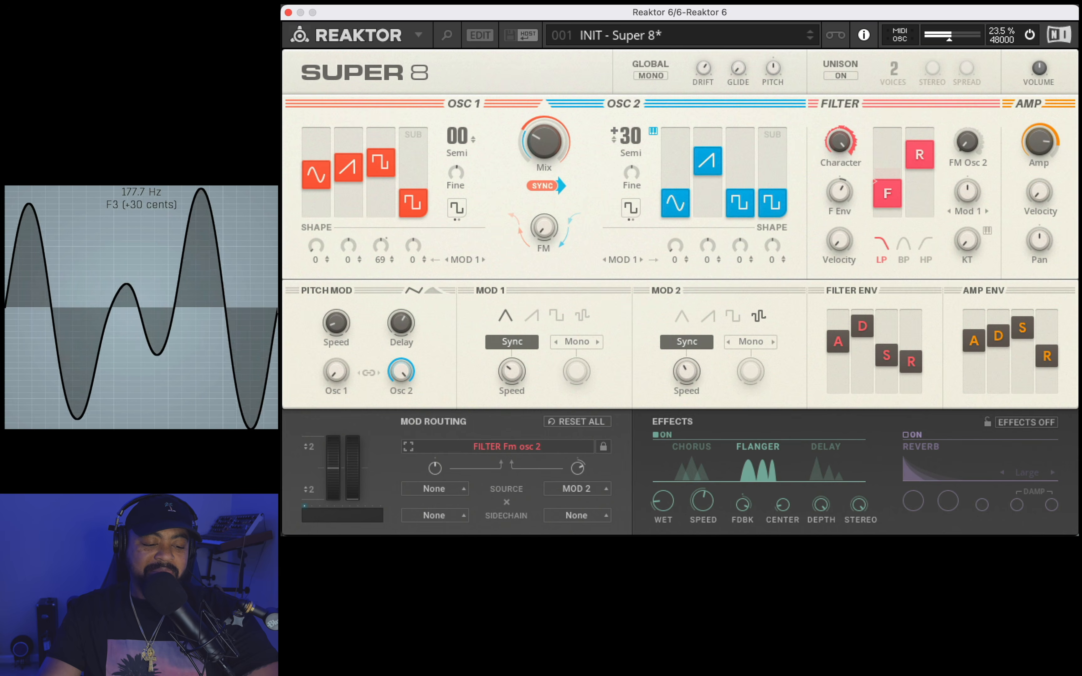
left_click_drag(666, 510, 665, 495)
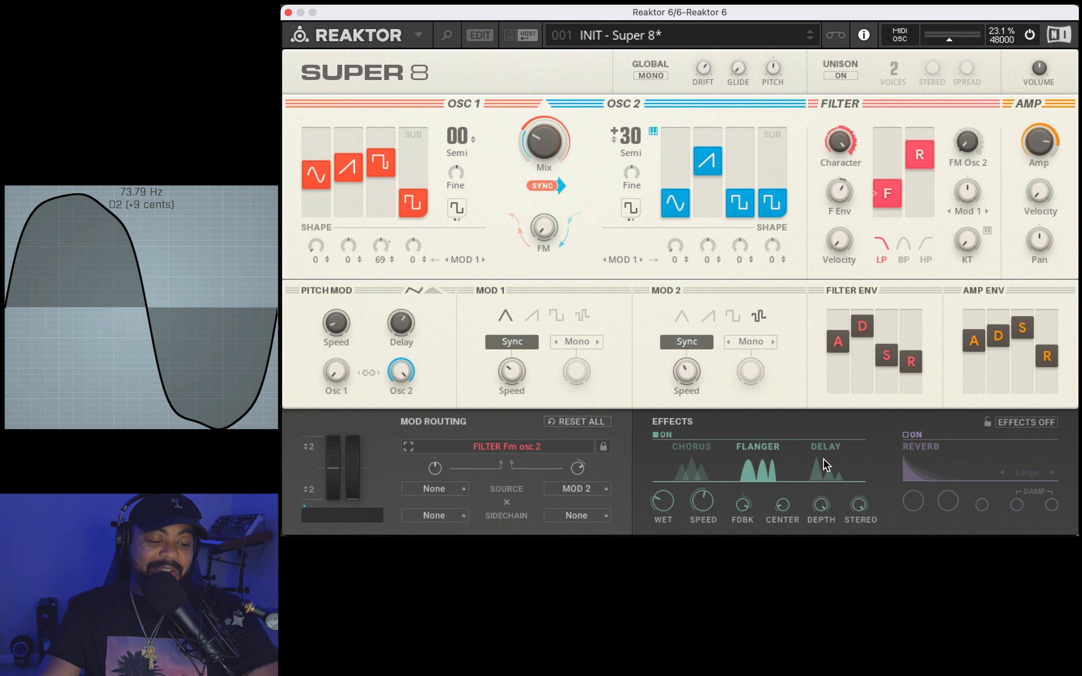
Step: Switch the effect to Delay with Snap on, set its time to 1/2 and widen the stereo
left_click(826, 446)
left_click(744, 506)
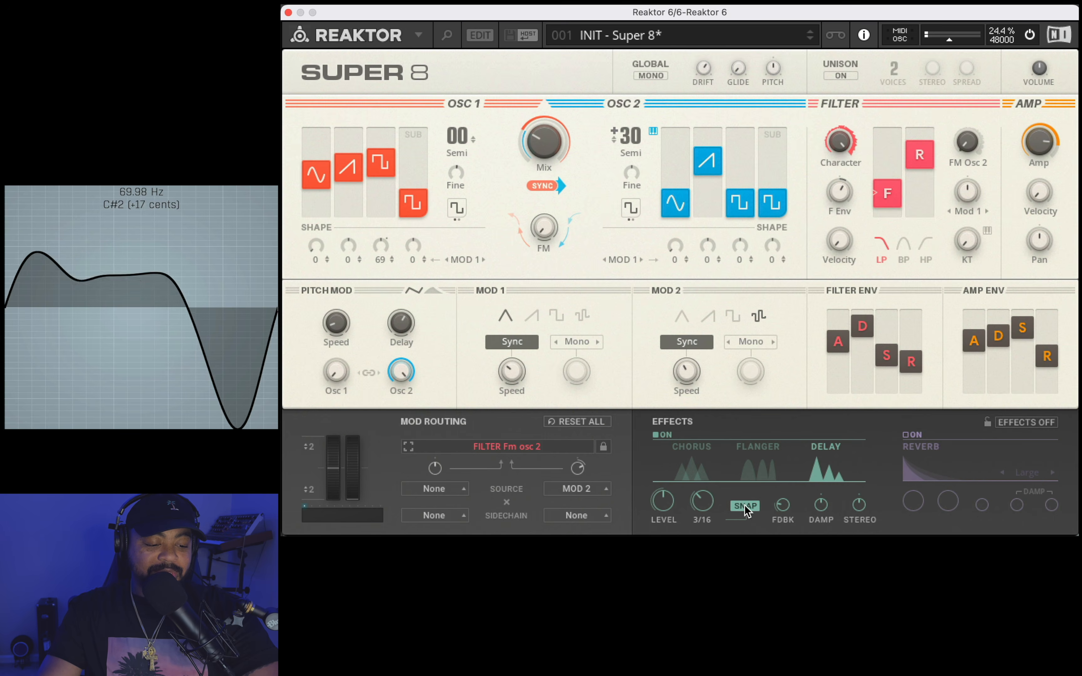
mouse_move(703, 497)
left_mouse_down()
mouse_move(709, 453)
mouse_move(707, 477)
left_mouse_up()
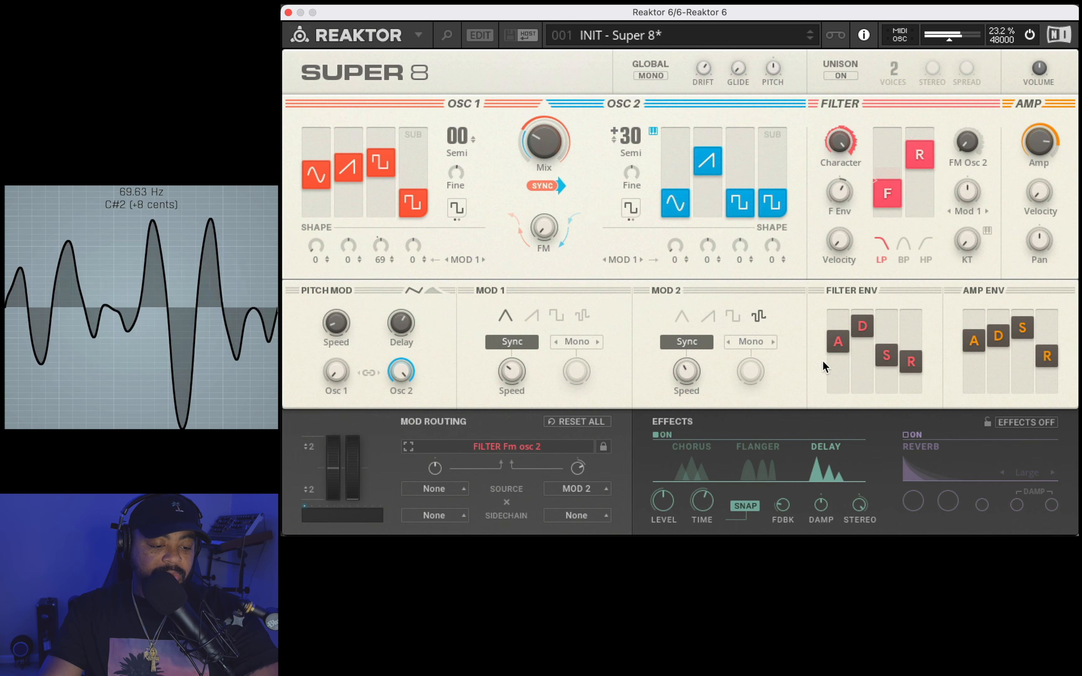
mouse_move(663, 509)
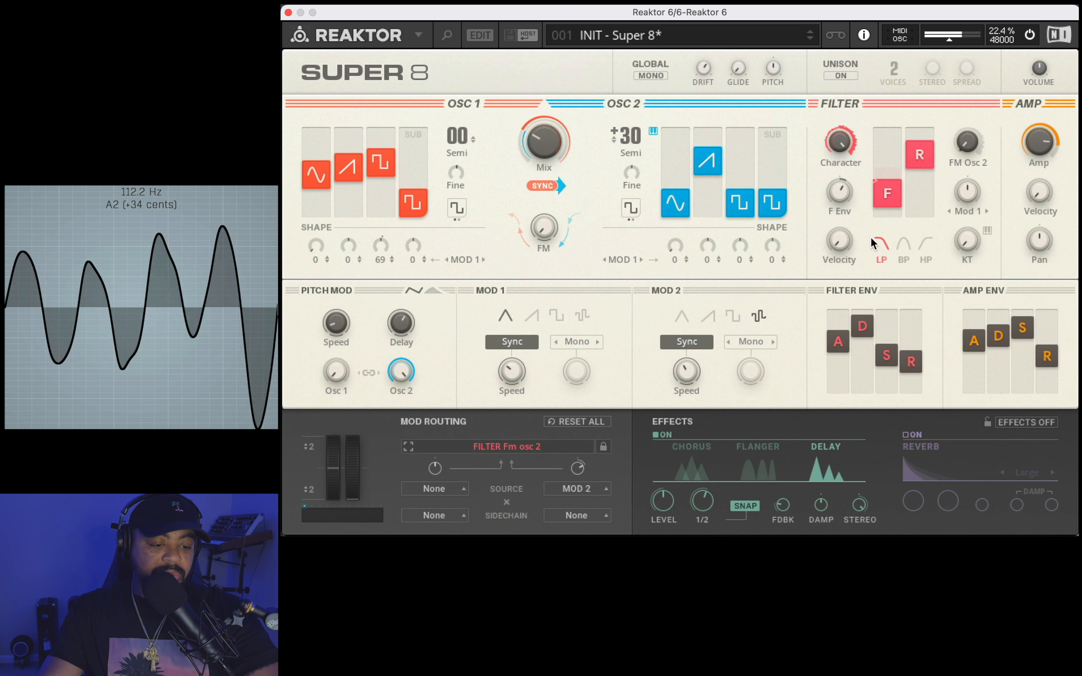
Step: Lower the delay level, then sweep the filter cutoff to a low setting and reduce the resonance
left_click_drag(880, 199, 890, 174)
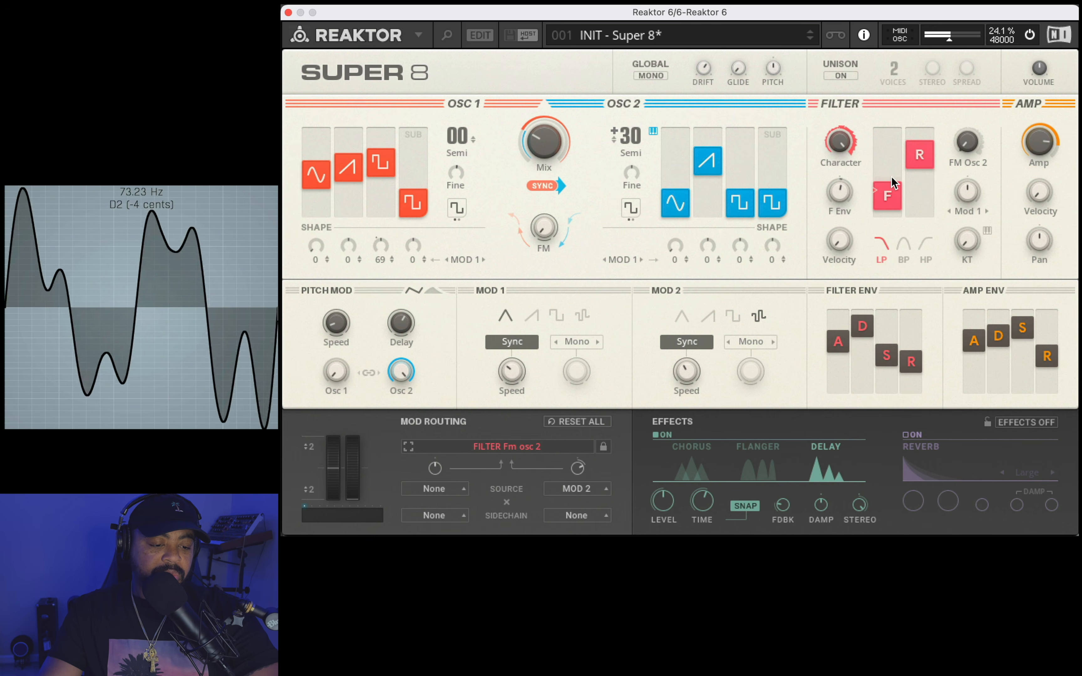
mouse_move(892, 177)
left_mouse_down()
mouse_move(901, 143)
mouse_move(901, 176)
left_mouse_up()
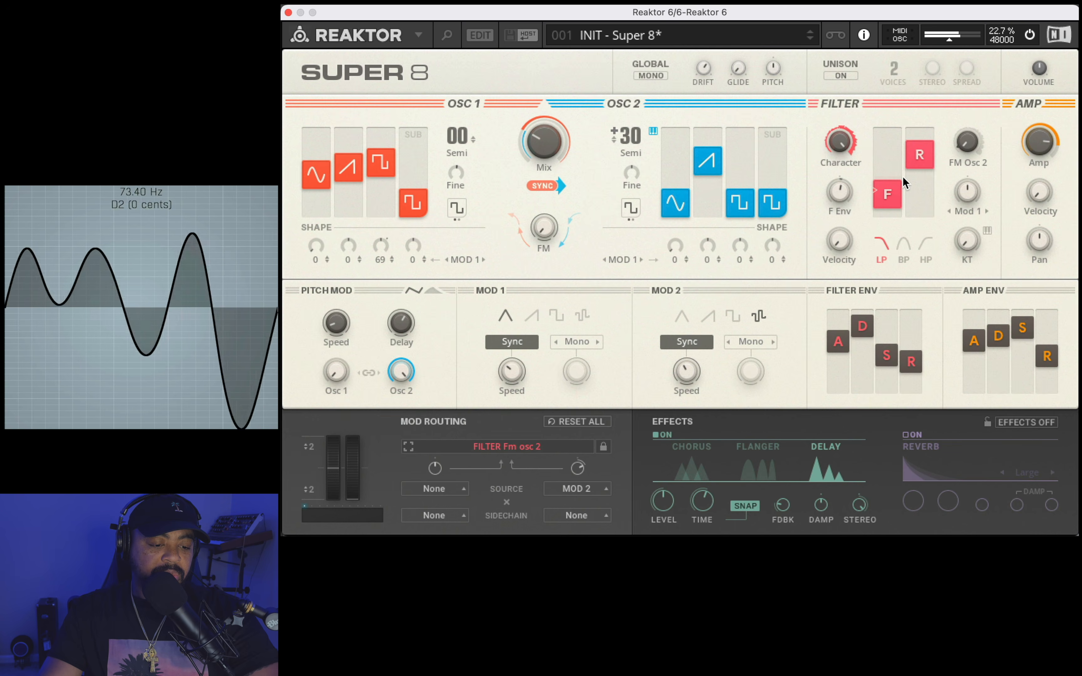
mouse_move(663, 500)
left_mouse_down()
mouse_move(651, 524)
mouse_move(664, 498)
left_mouse_up()
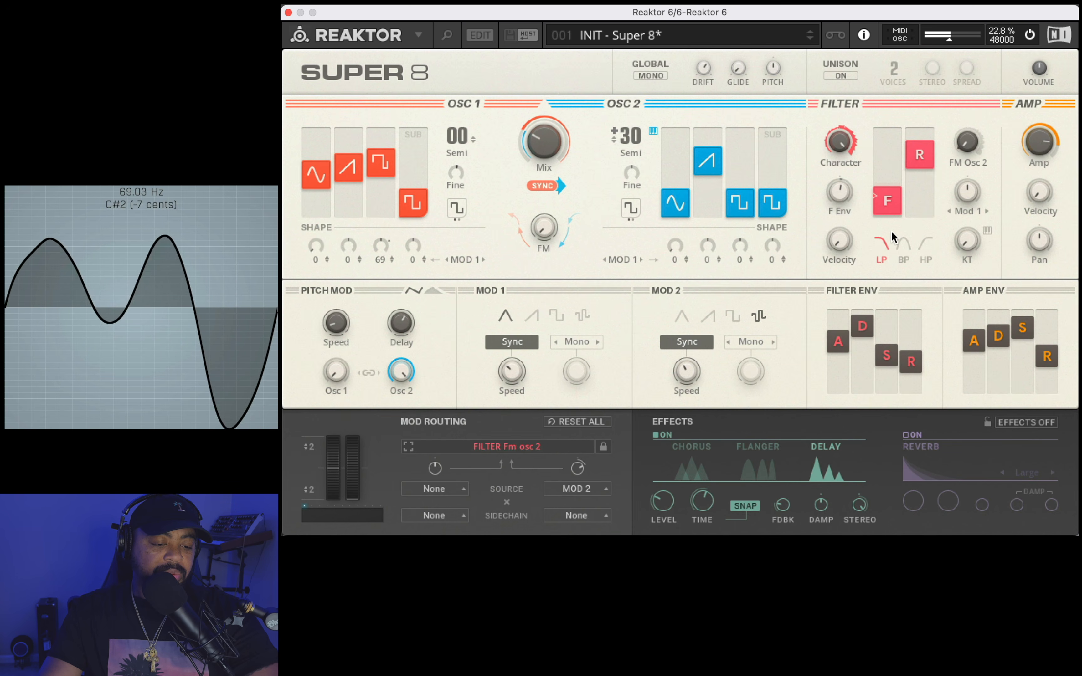
mouse_move(891, 184)
left_mouse_down()
mouse_move(896, 152)
mouse_move(895, 176)
mouse_move(916, 208)
mouse_move(889, 151)
mouse_move(890, 182)
mouse_move(901, 132)
mouse_move(899, 183)
left_mouse_up()
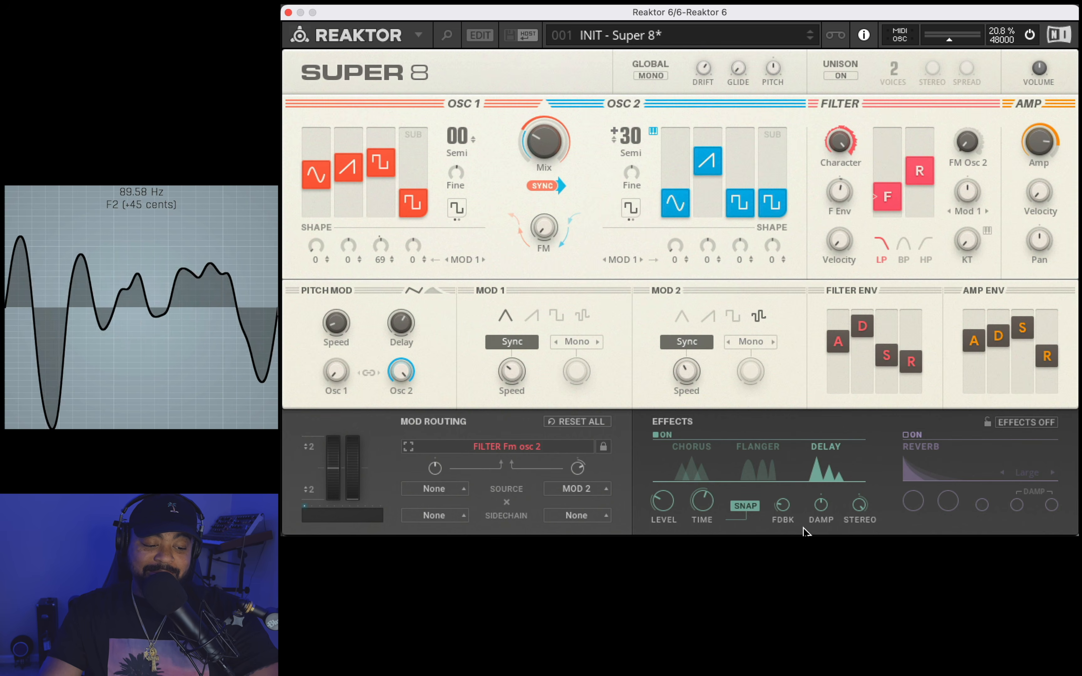
Step: Turn on the reverb, choose the Galactic type and raise its level to about 83
left_click(909, 447)
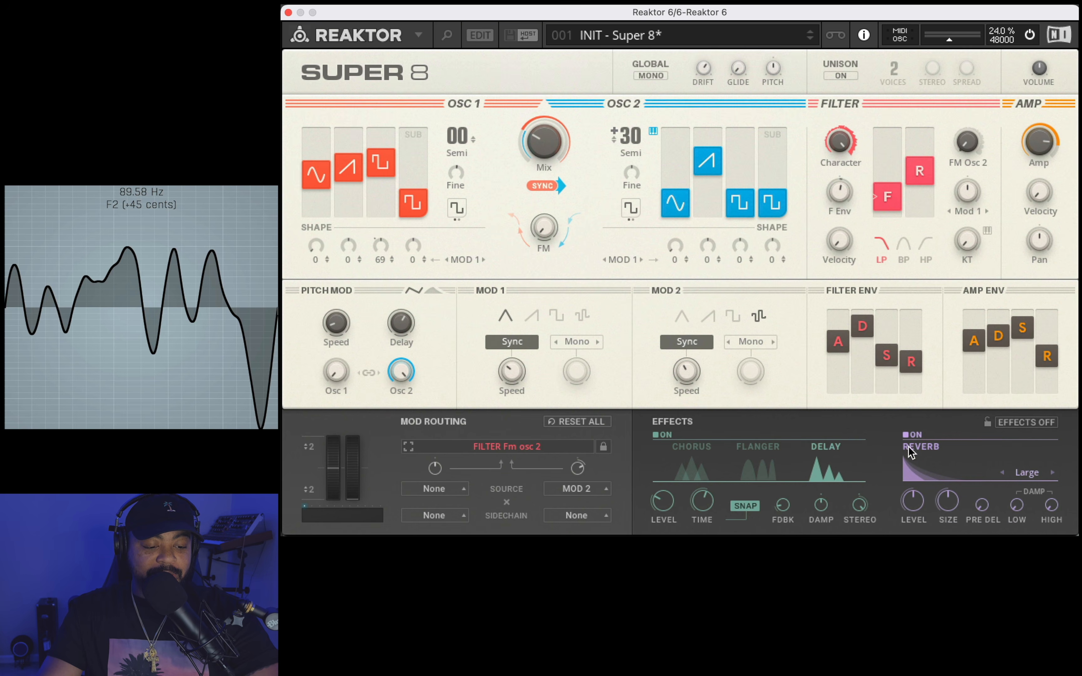
left_click(1002, 473)
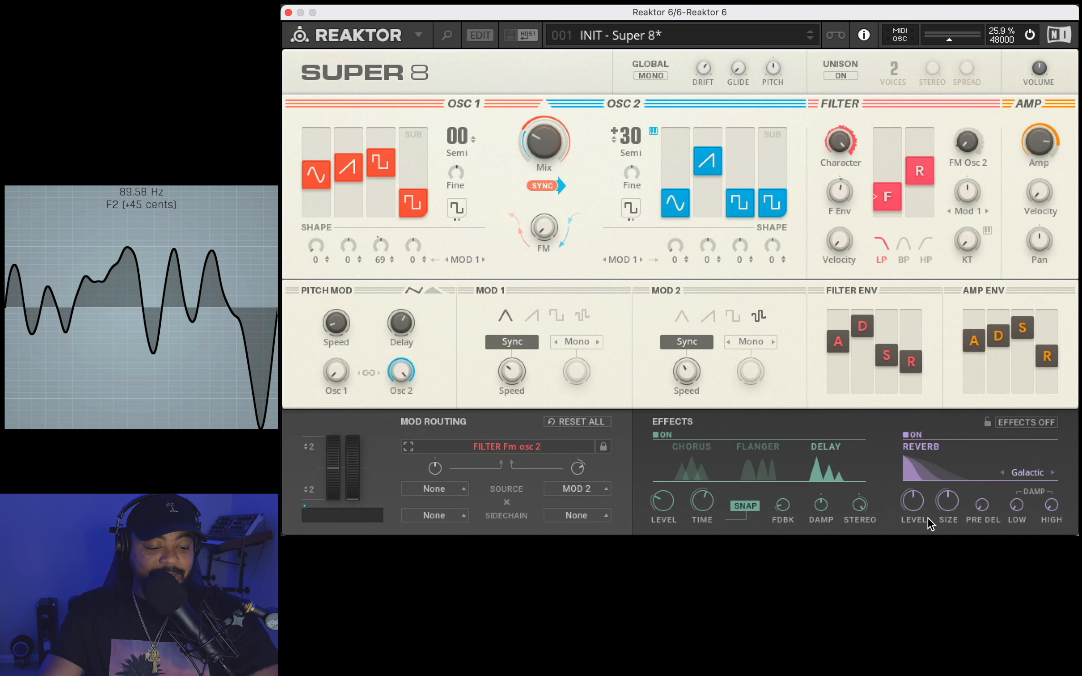
mouse_move(922, 516)
left_click_drag(922, 511, 916, 489)
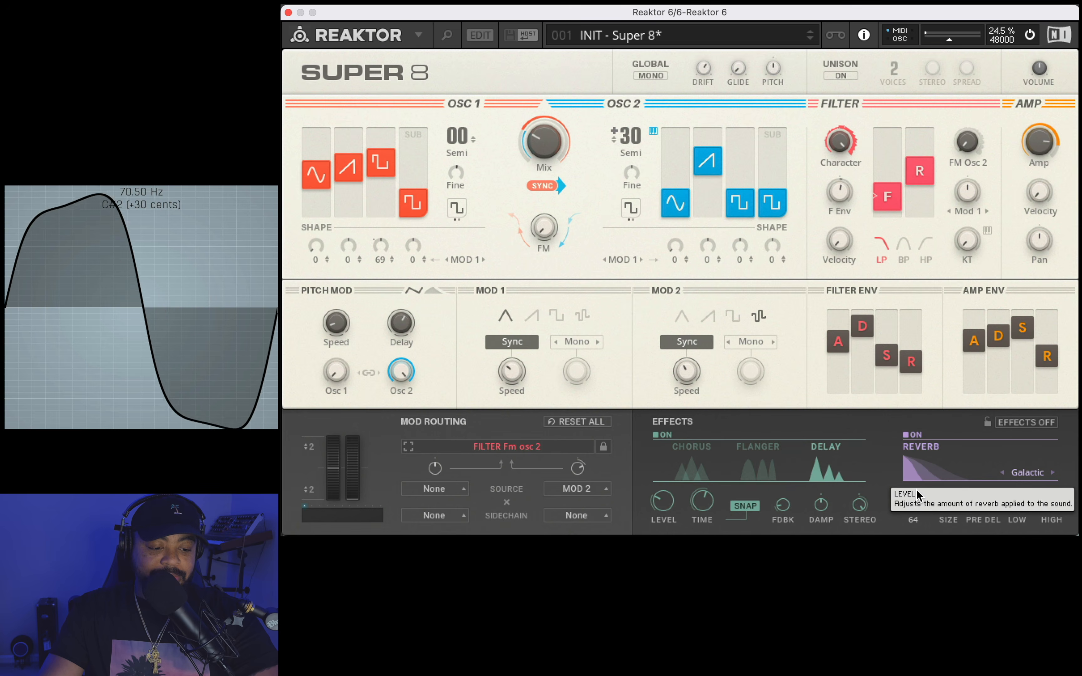
double_click(913, 505)
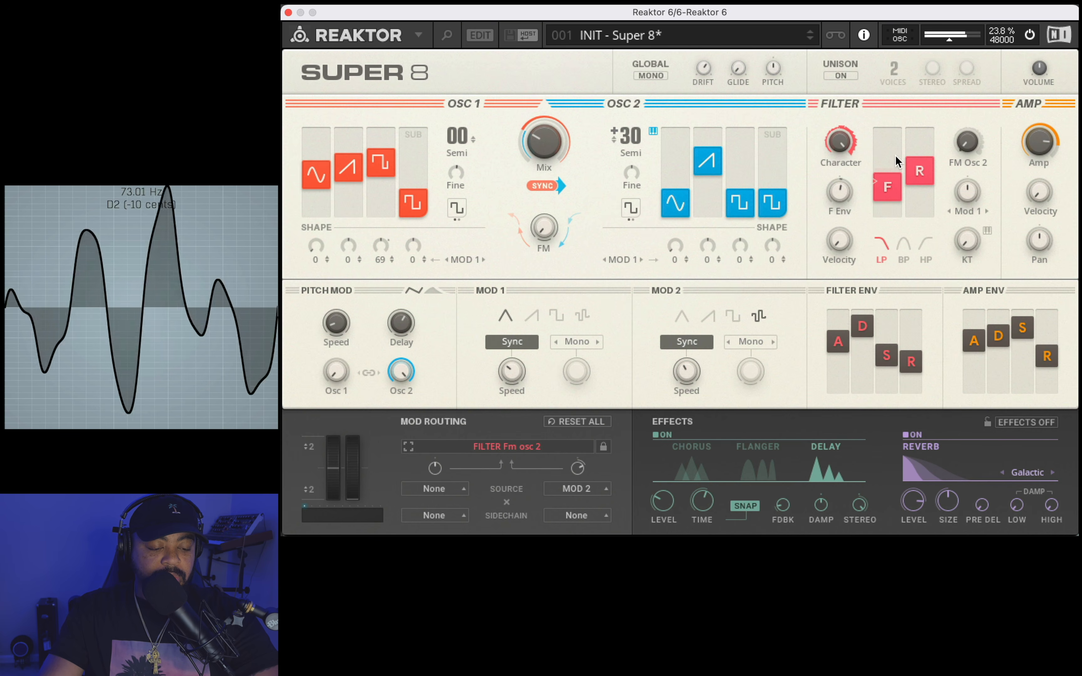
Step: Sweep the filter cutoff up and back to a low setting, with slightly more resonance
mouse_move(887, 199)
left_mouse_down()
mouse_move(895, 160)
mouse_move(889, 220)
left_mouse_up()
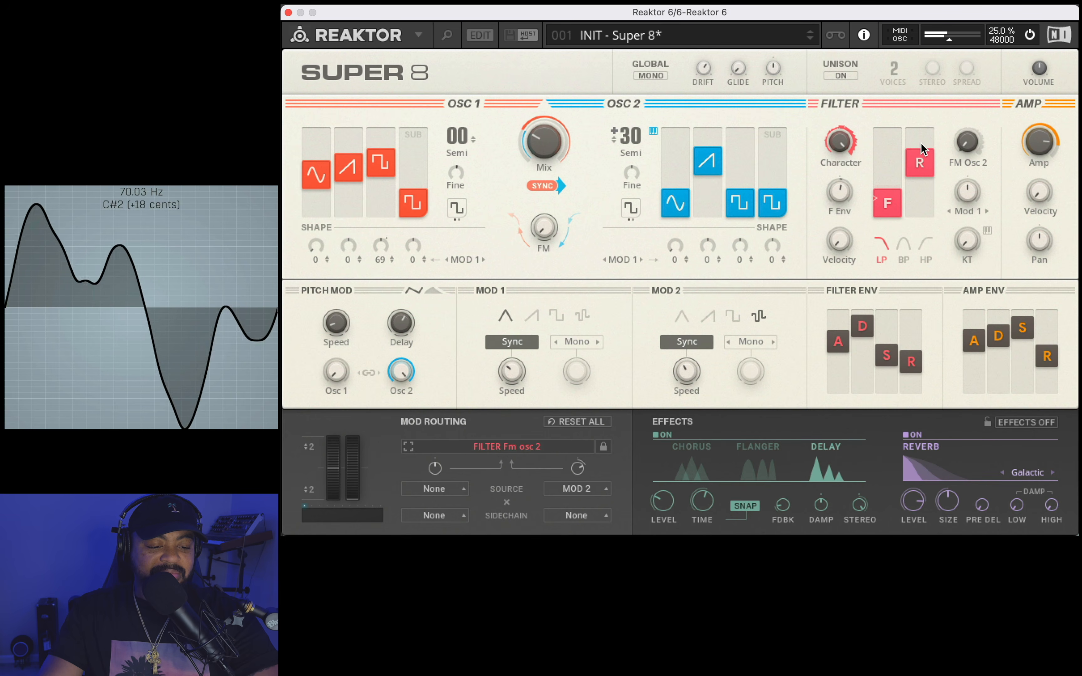
left_click_drag(896, 160, 893, 191)
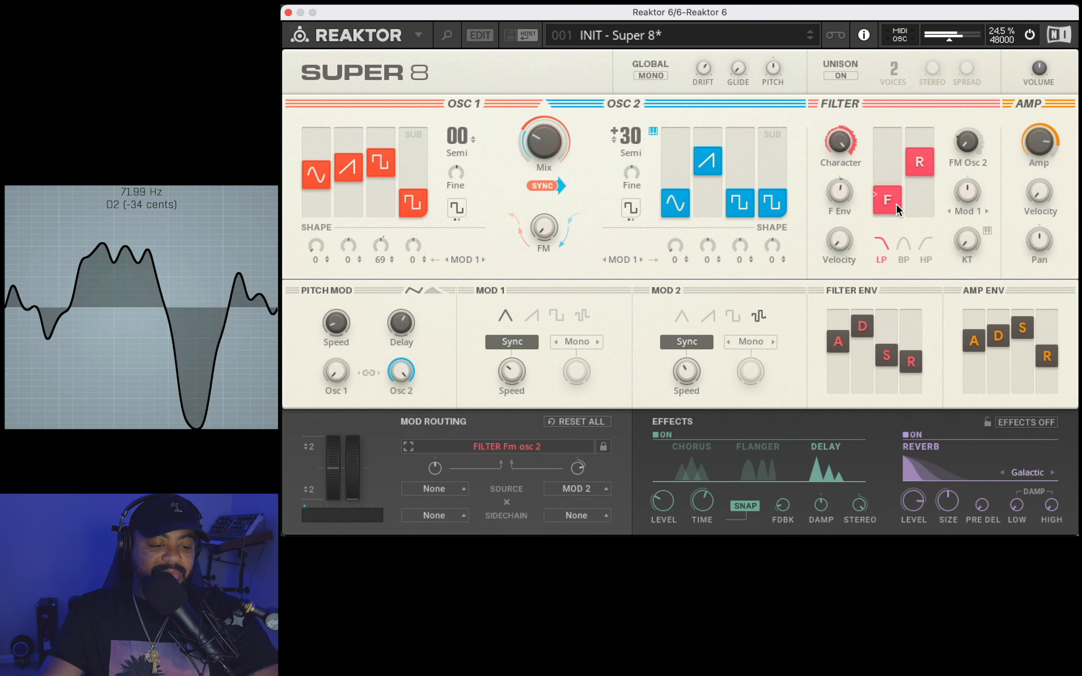
mouse_move(888, 173)
left_mouse_down()
mouse_move(893, 133)
mouse_move(891, 182)
left_mouse_up()
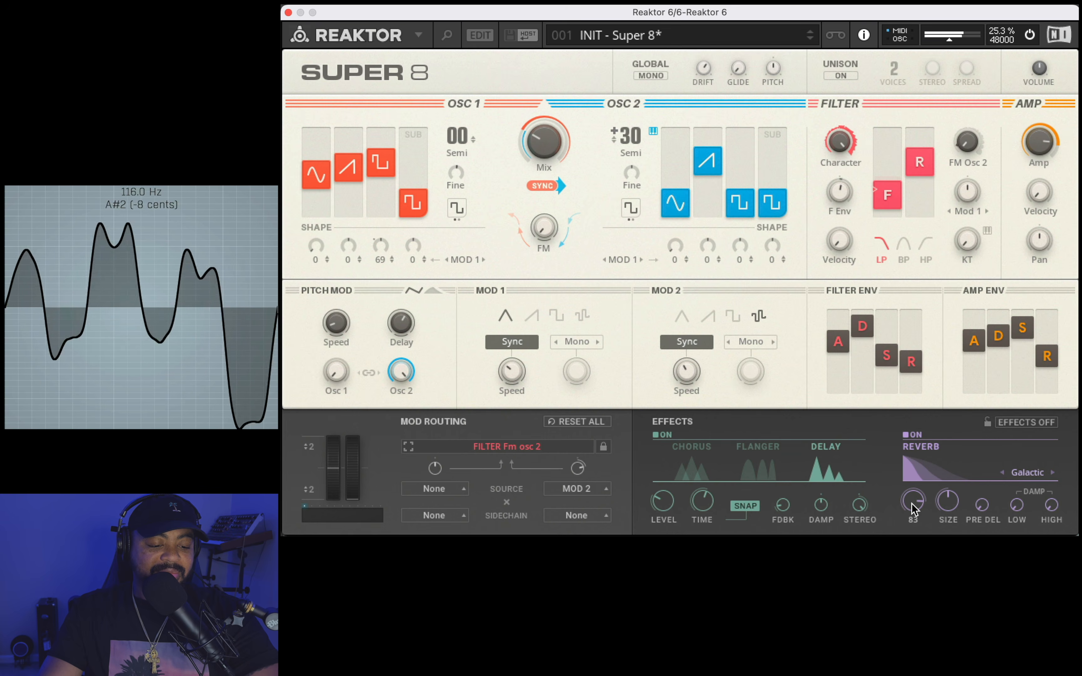
Step: Reduce the reverb level, bring the filter resonance down to minimum and raise the cutoff slightly
left_click_drag(913, 503, 911, 533)
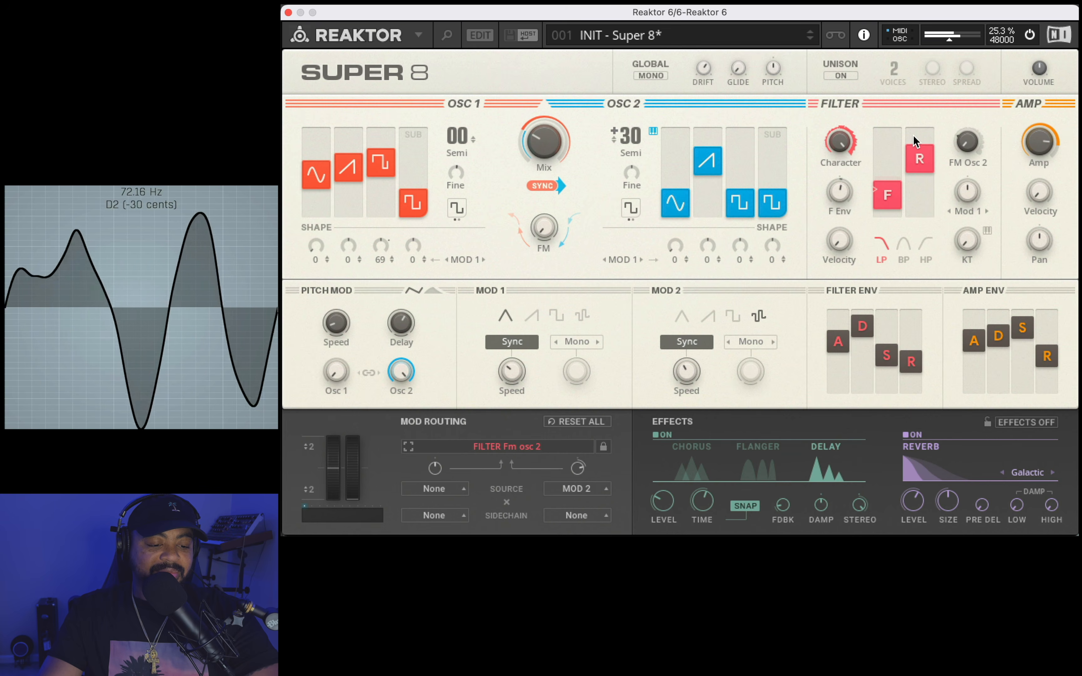
left_click_drag(914, 140, 911, 210)
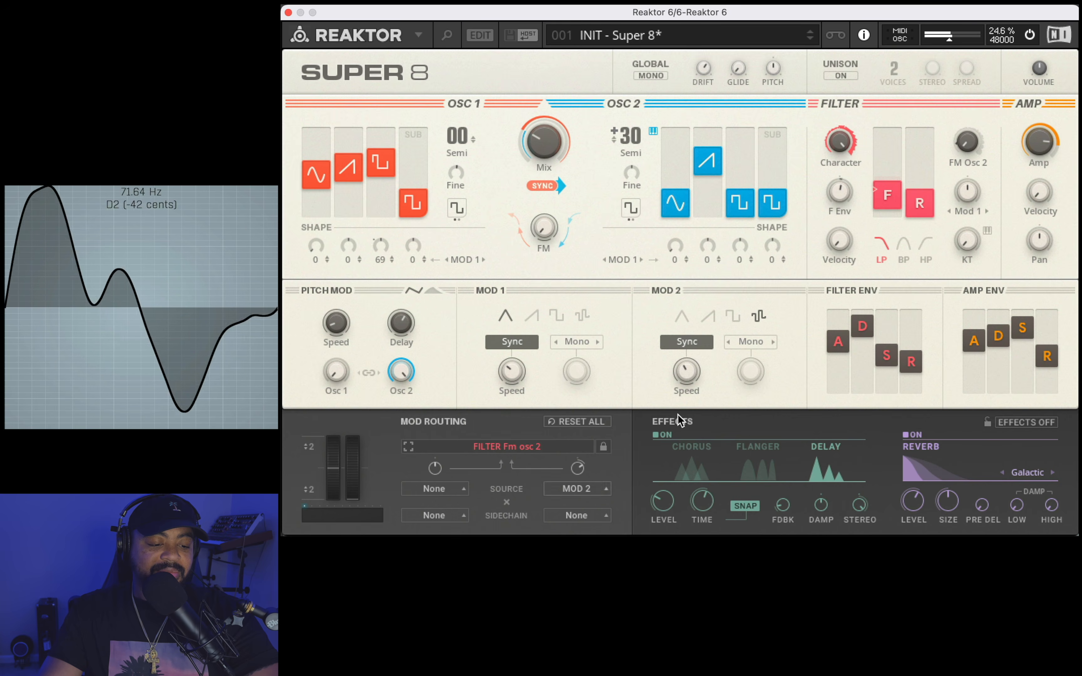
mouse_move(891, 193)
left_mouse_down()
mouse_move(896, 98)
mouse_move(914, 47)
mouse_move(891, 172)
left_mouse_up()
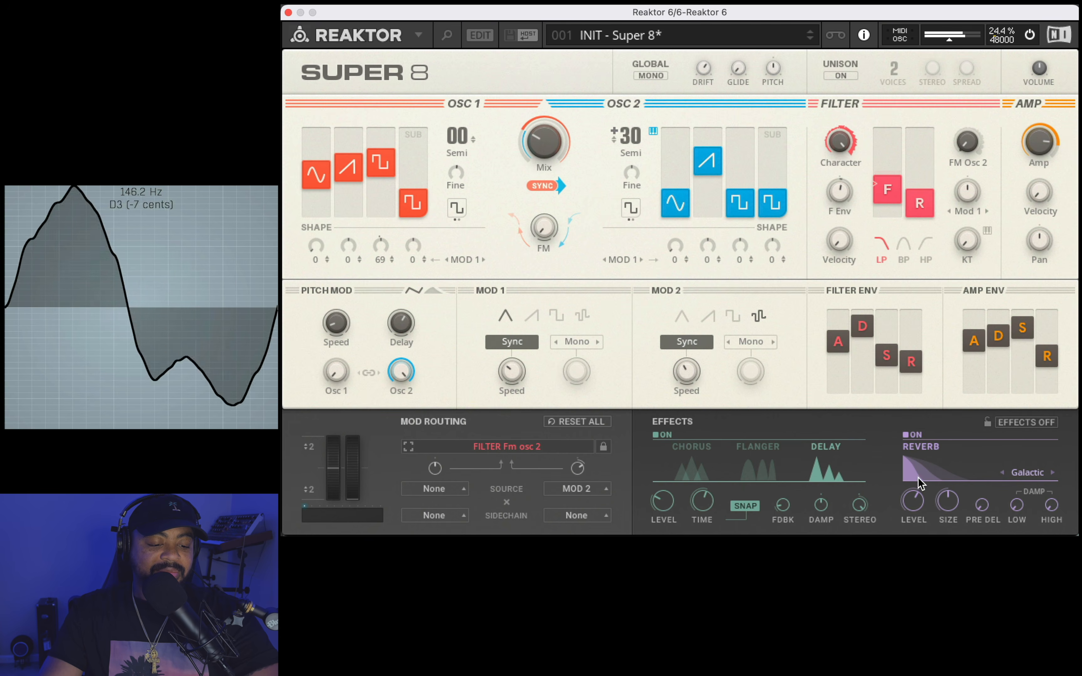
Step: Lower the reverb level further and open the filter with a slightly higher cutoff and more envelope amount
mouse_move(914, 509)
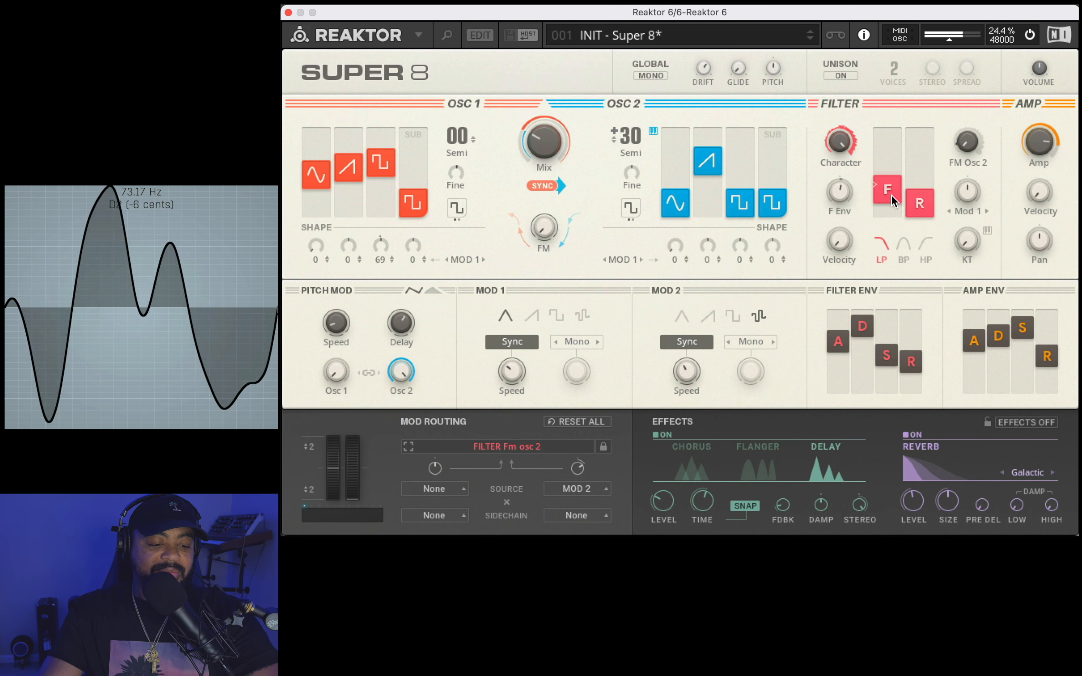
mouse_move(891, 196)
left_mouse_down()
mouse_move(919, 72)
mouse_move(896, 223)
mouse_move(900, 82)
mouse_move(897, 198)
mouse_move(897, 109)
mouse_move(895, 175)
left_mouse_up()
left_click_drag(841, 198, 840, 175)
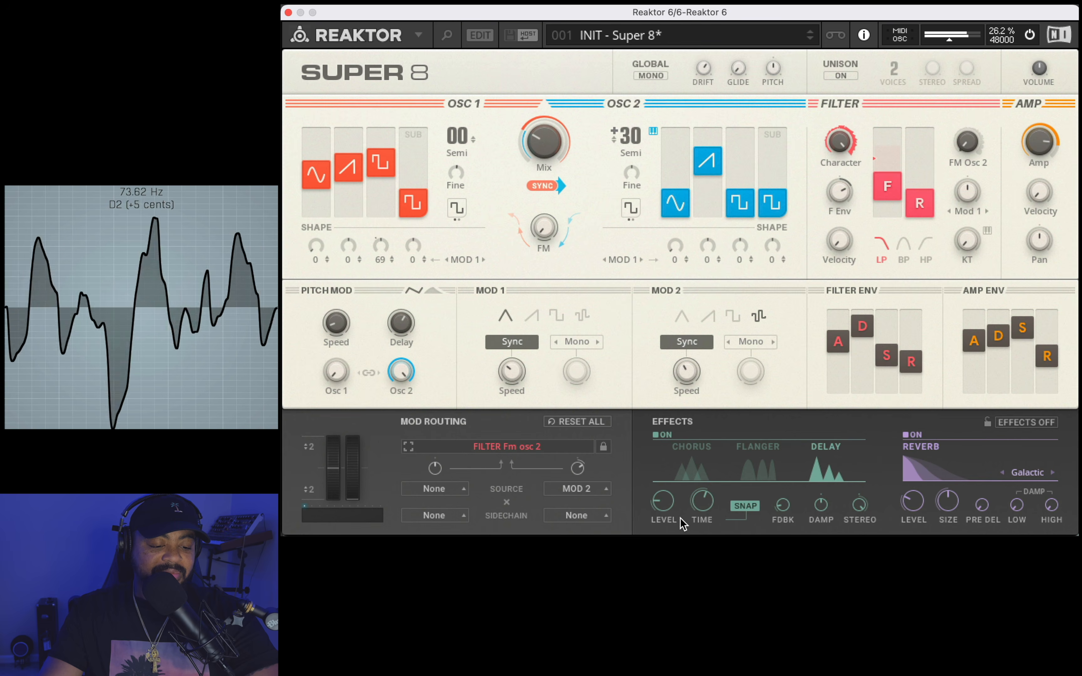
Step: Return the reverb level to its midpoint, raise the filter resonance to a moderate setting and lower the cutoff
mouse_move(914, 503)
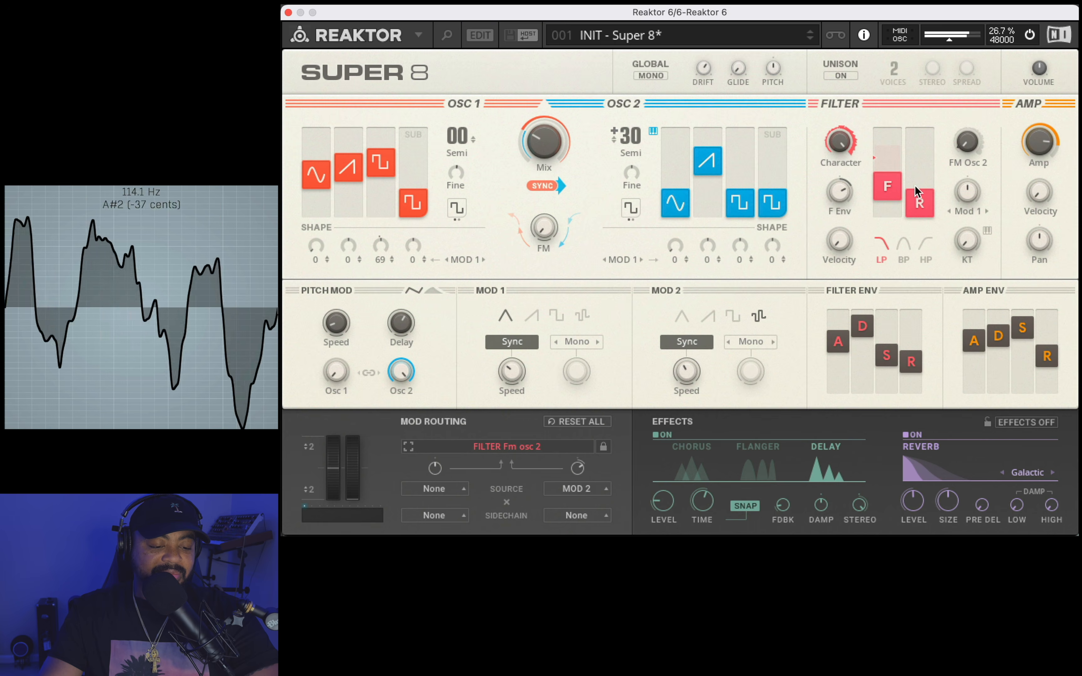
left_click_drag(914, 186, 921, 87)
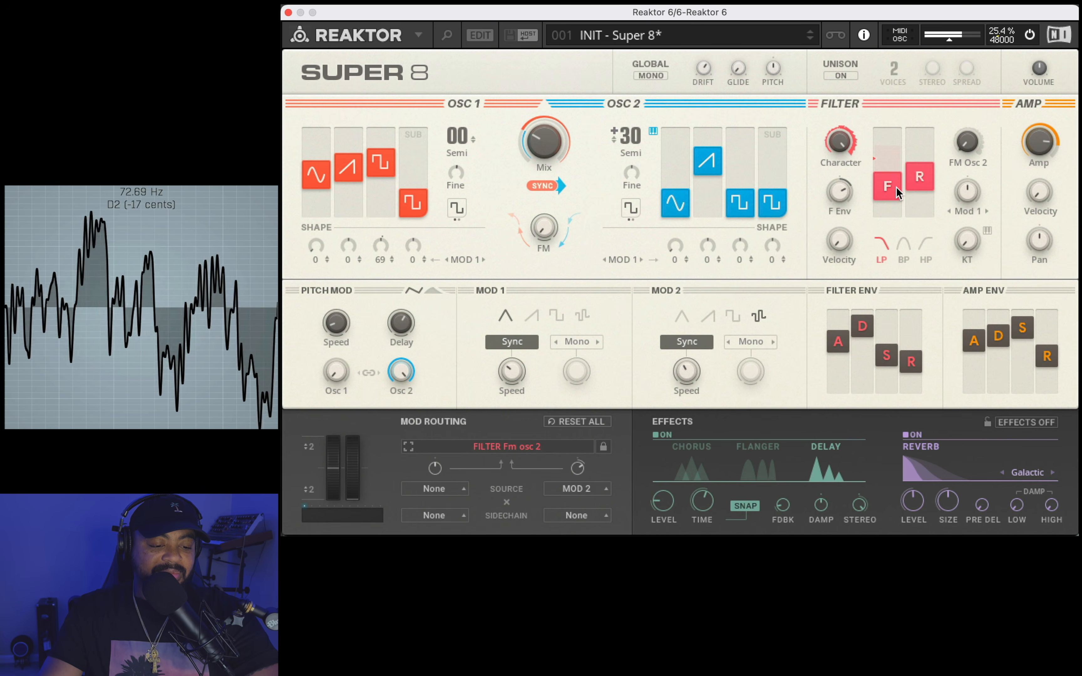
left_click_drag(896, 210, 898, 231)
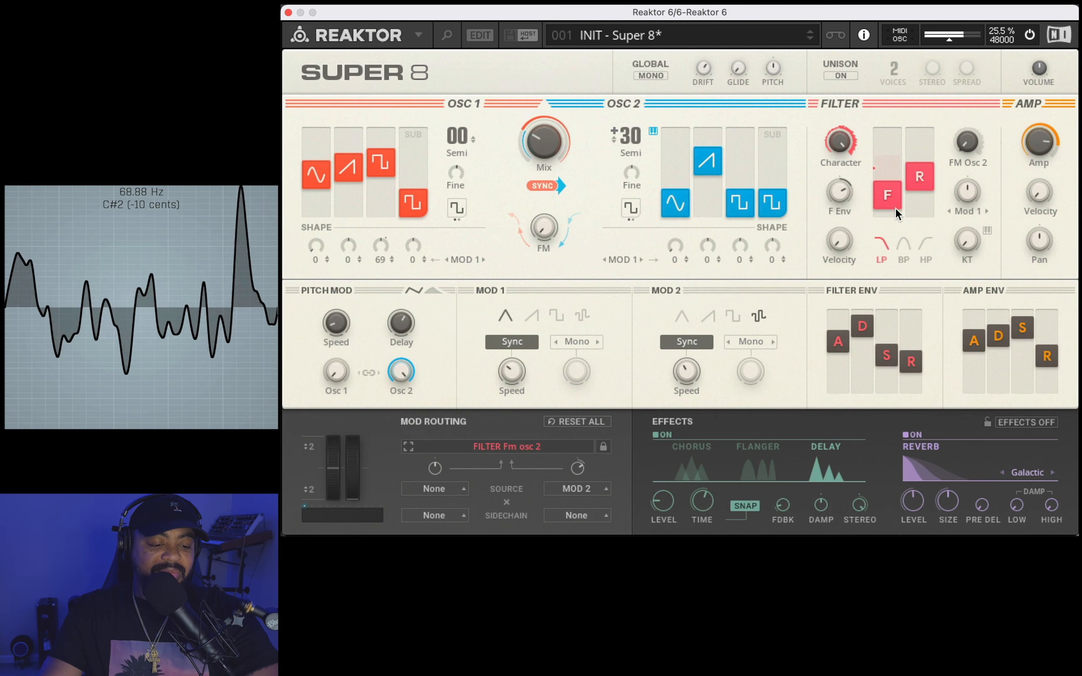